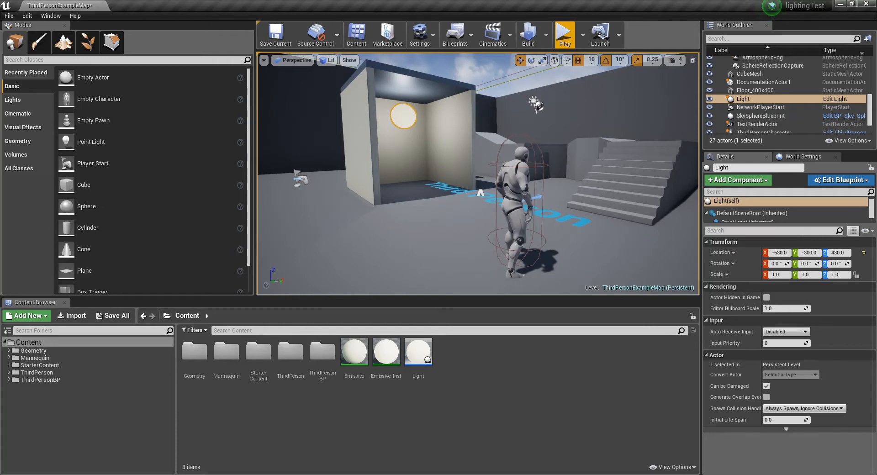
Step: Play the level to preview the existing light inside the box, and stop the preview
right_click_drag(474, 196, 472, 198)
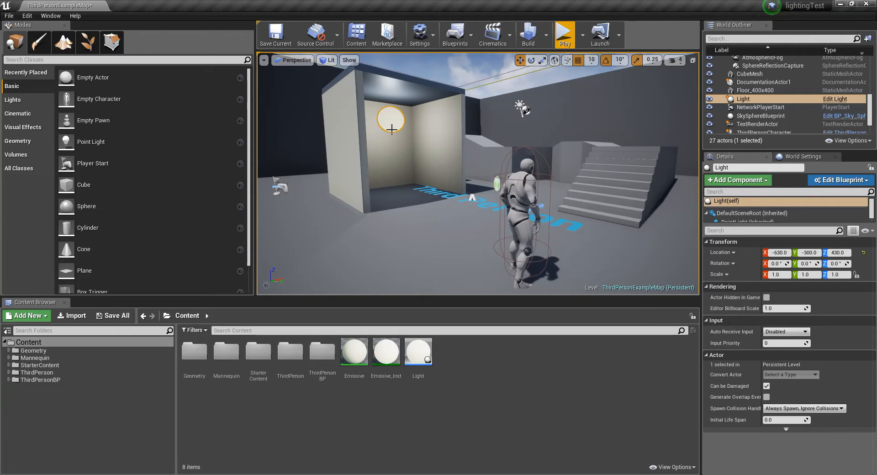
left_click(565, 35)
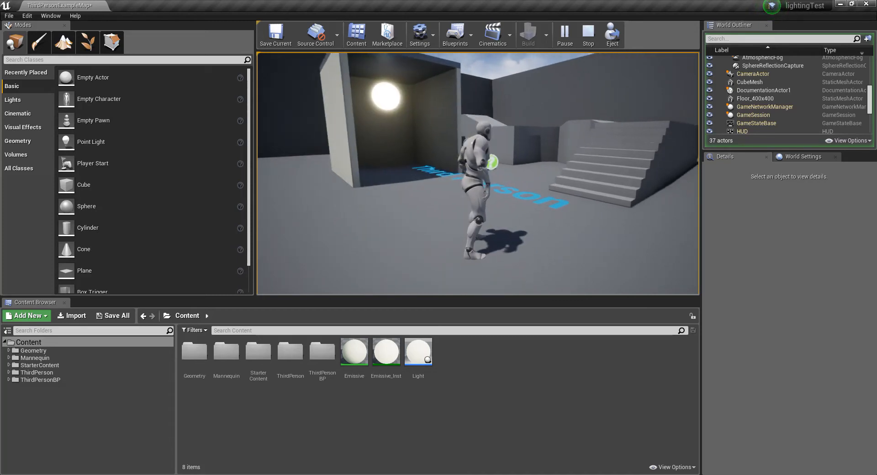
key("Escape")
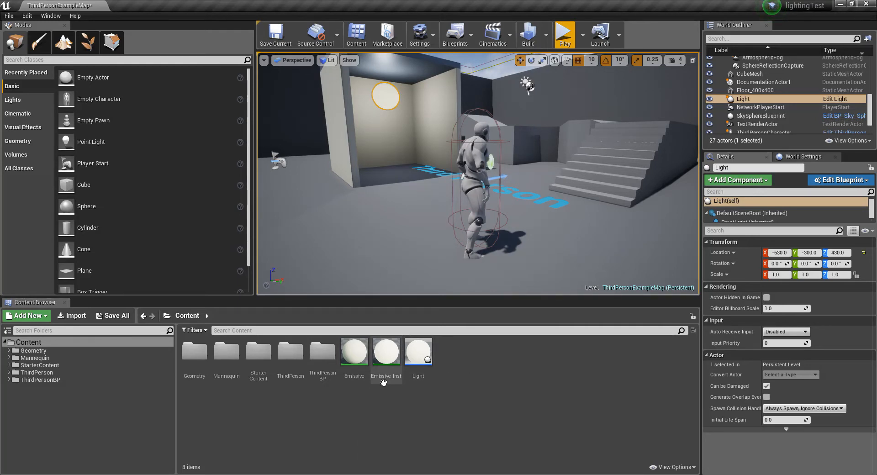
Step: Create a new Blueprint Class in the Content folder with Actor as its parent class
right_click(456, 358)
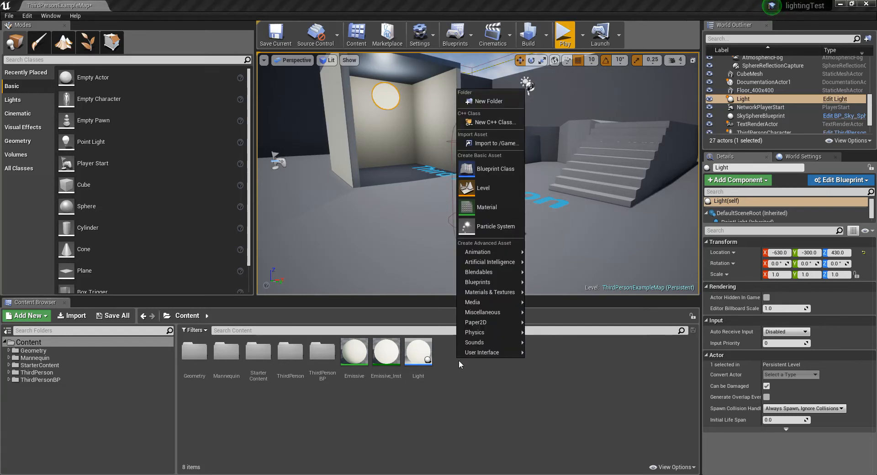
right_click(463, 365)
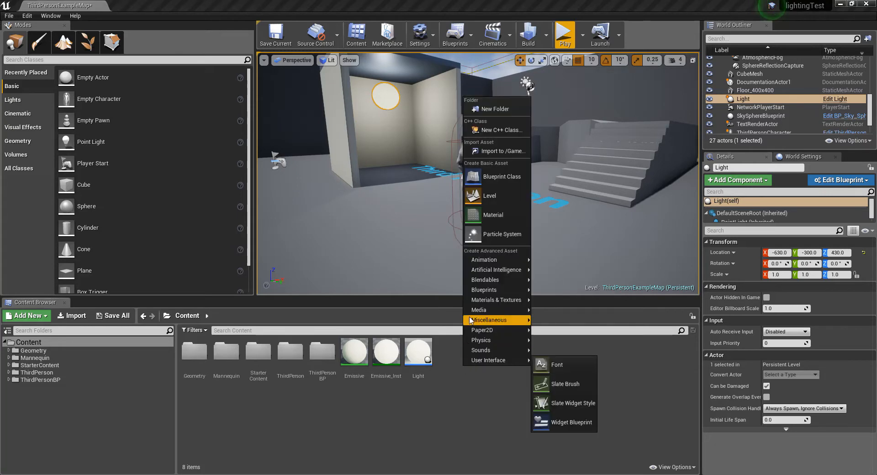
left_click(502, 176)
left_click_drag(533, 130, 584, 114)
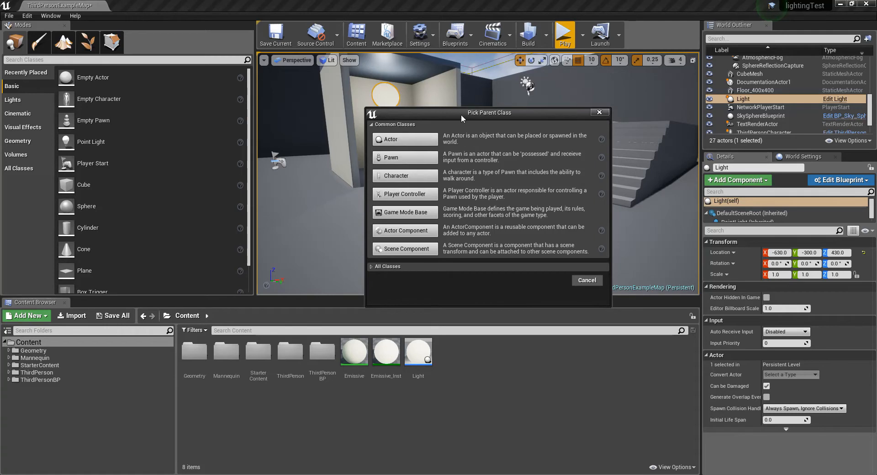
left_click(406, 139)
left_click(457, 372)
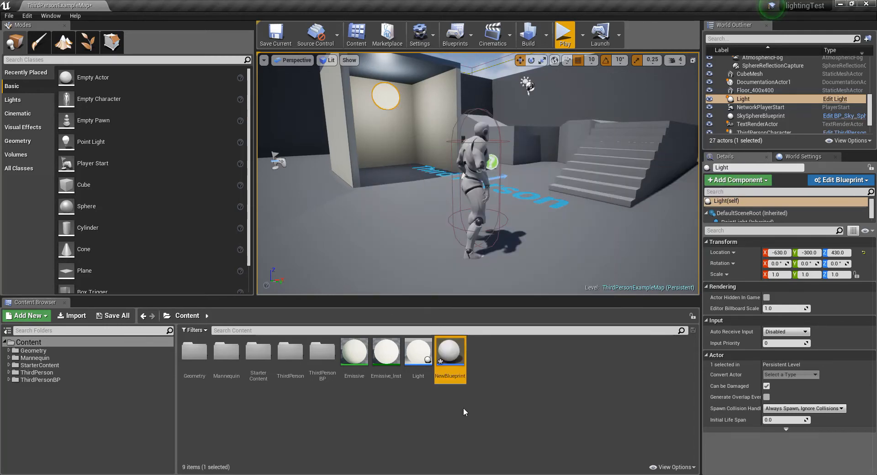
Step: Rename the new blueprint as BC_LightFlicker
double_click(454, 381)
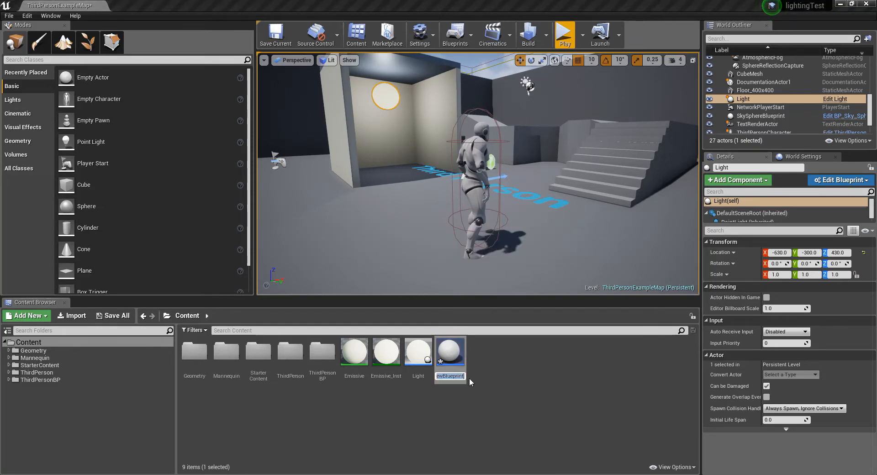
key("BackSpace")
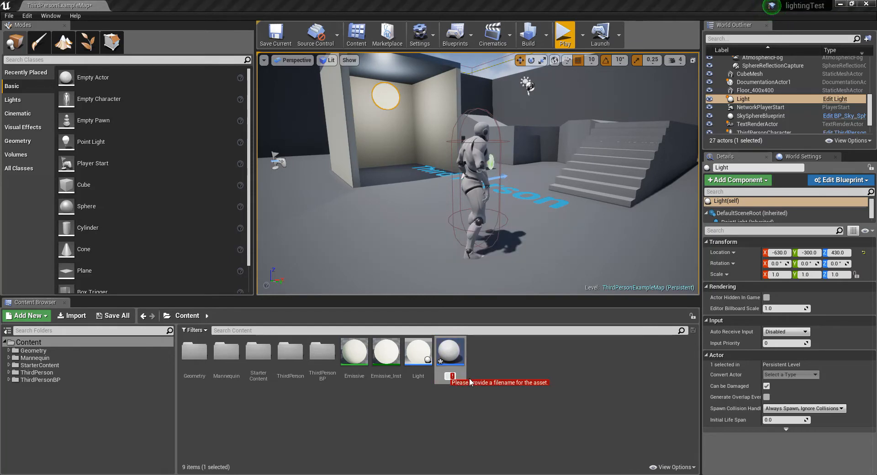
type("Light")
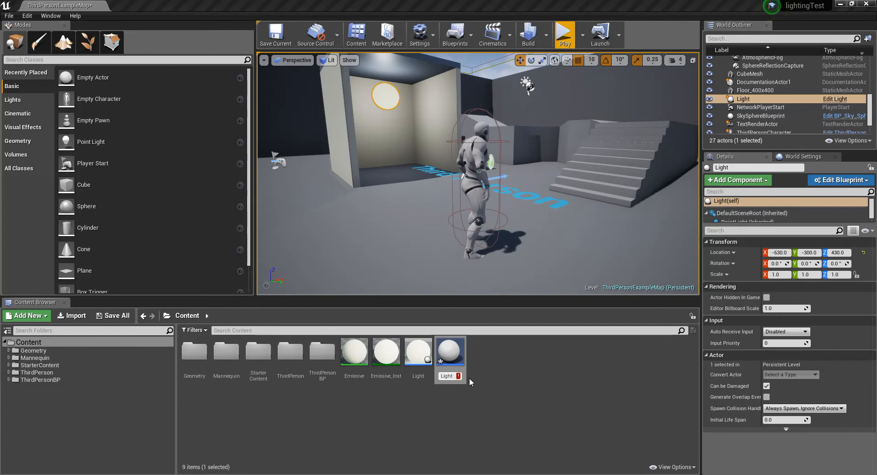
key("BackSpace")
key("BackSpace")
type("BC_LightFlicker")
key("Return")
left_click(446, 412)
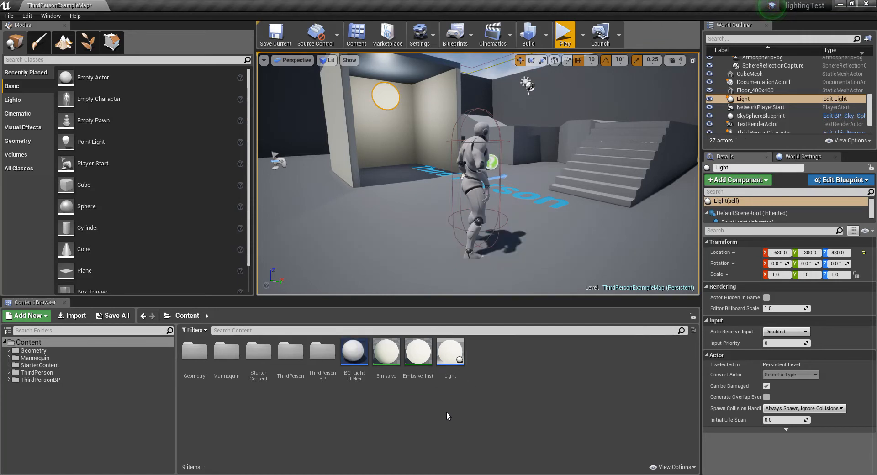
Step: Open the BC_LightFlicker blueprint in an enlarged editor window and add a Point Light component
left_click(359, 355)
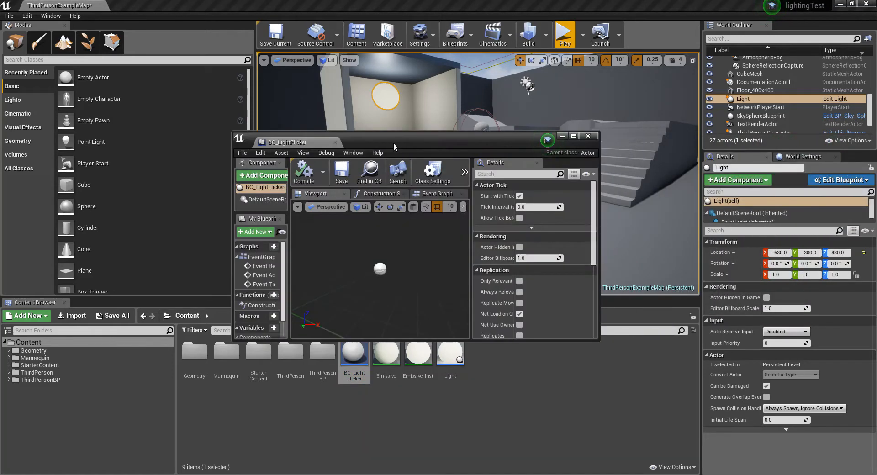
left_click_drag(375, 144, 354, 76)
left_click_drag(580, 273, 710, 443)
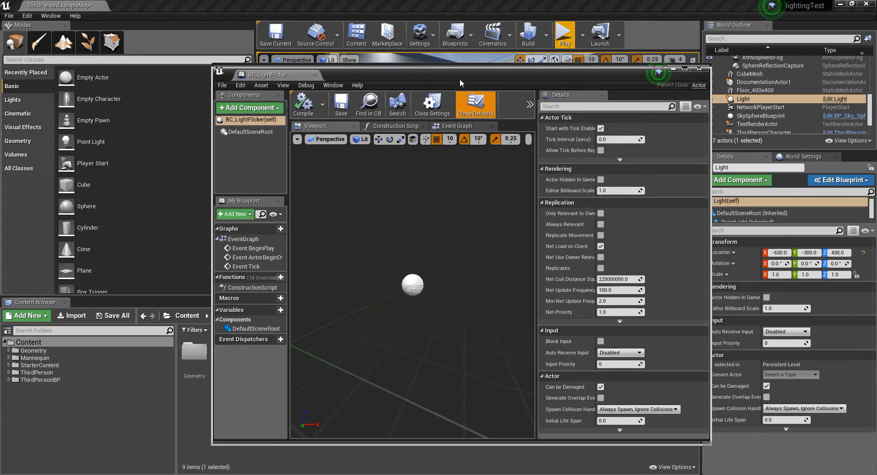
left_click_drag(460, 75, 460, 80)
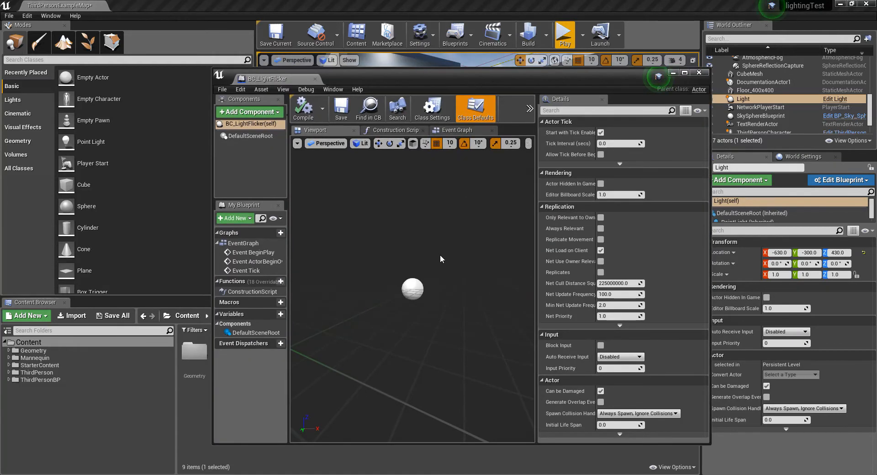
left_click(243, 114)
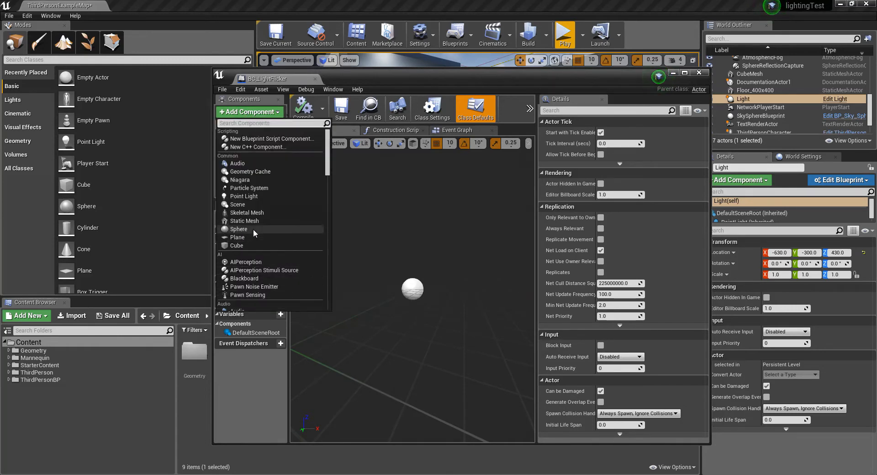
left_click_drag(328, 154, 331, 206)
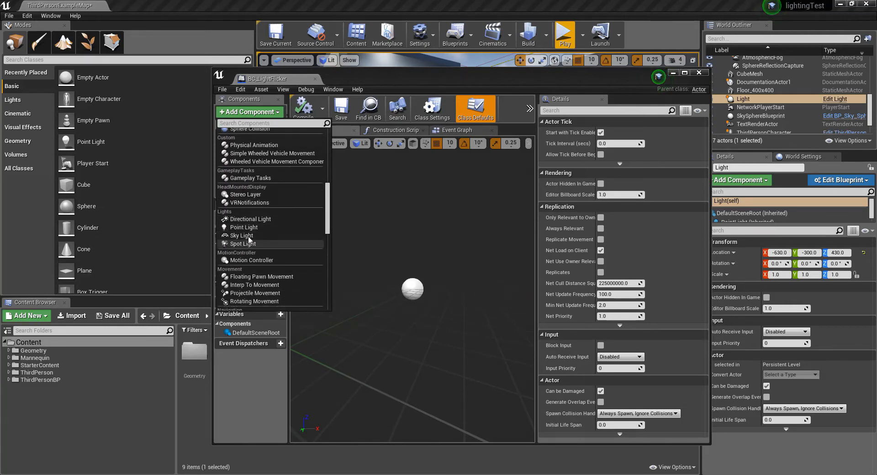
left_click(247, 228)
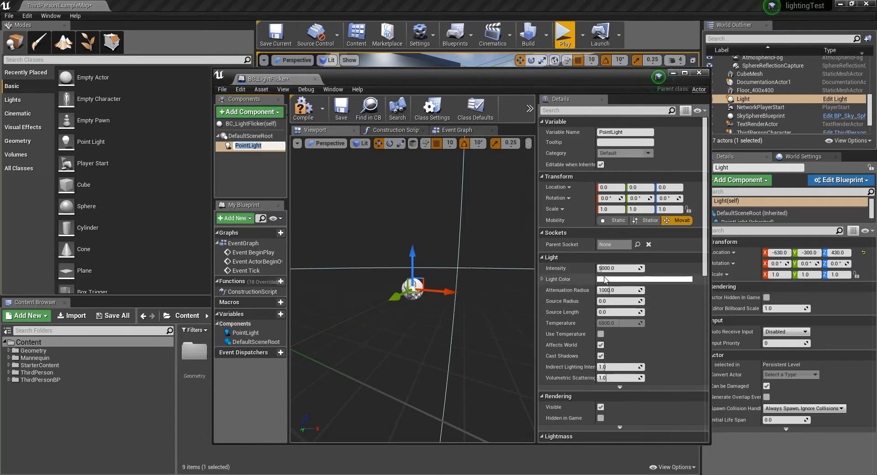
Step: Set the point light's colour to a pale yellow with hue about 58 and saturation about 0.21
left_click(604, 278)
left_click(604, 279)
left_click_drag(661, 319, 672, 322)
mouse_move(741, 326)
left_mouse_down()
mouse_move(741, 275)
mouse_move(728, 332)
left_mouse_up()
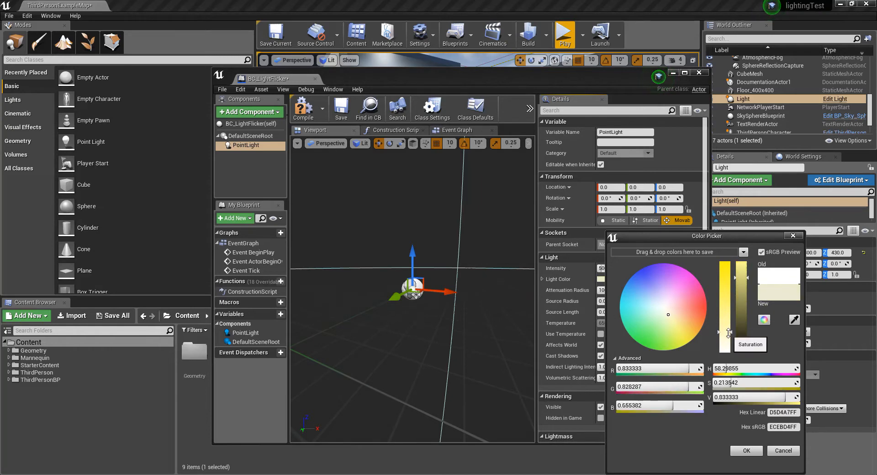
left_click(747, 450)
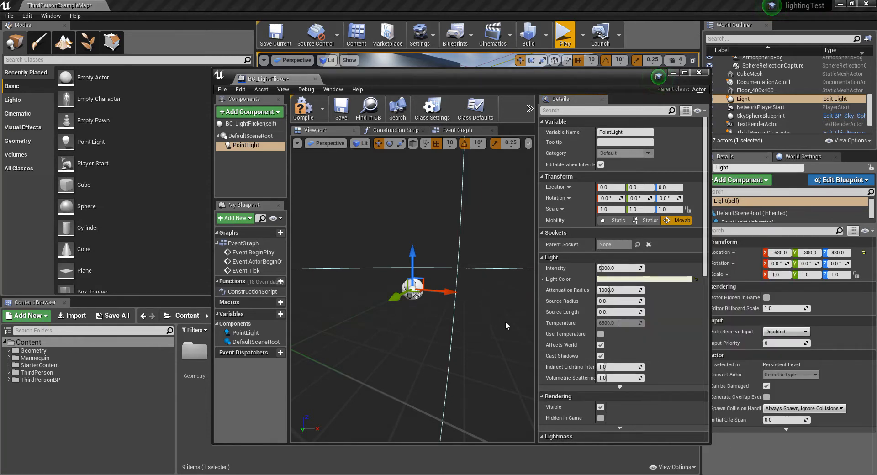
Step: Add a Sphere basic shape component beneath the point light
left_click(252, 113)
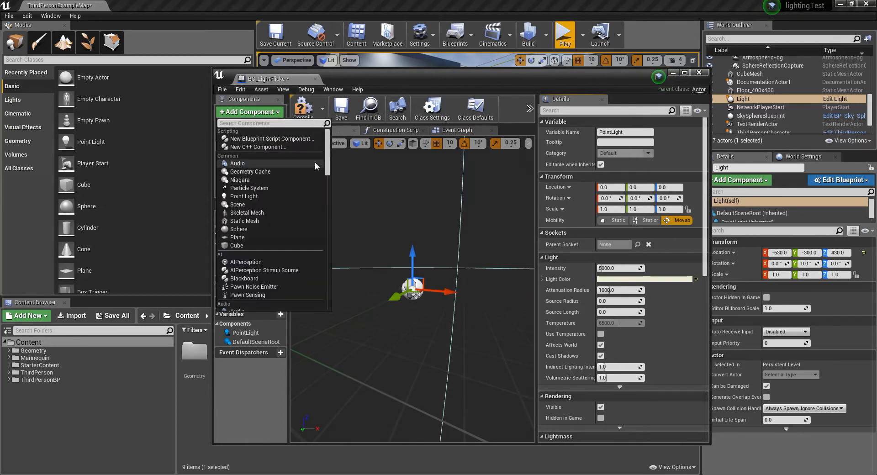
scroll(329, 171, "down", 5)
scroll(330, 174, "down", 2)
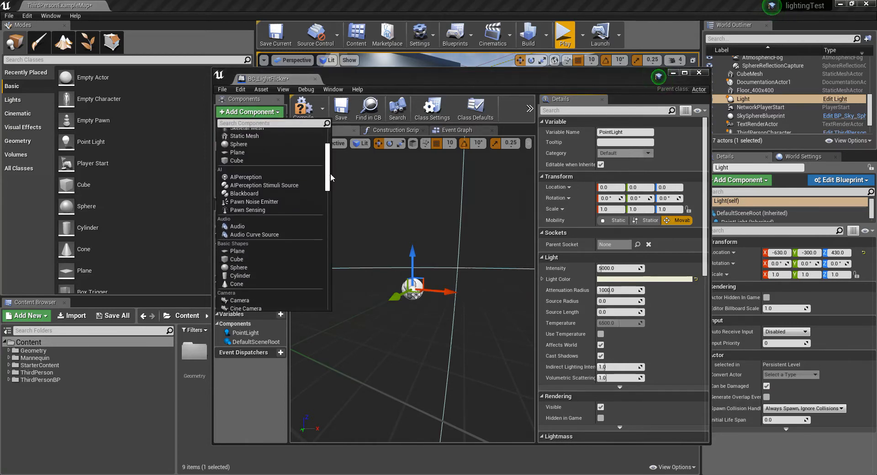
scroll(330, 176, "down", 3)
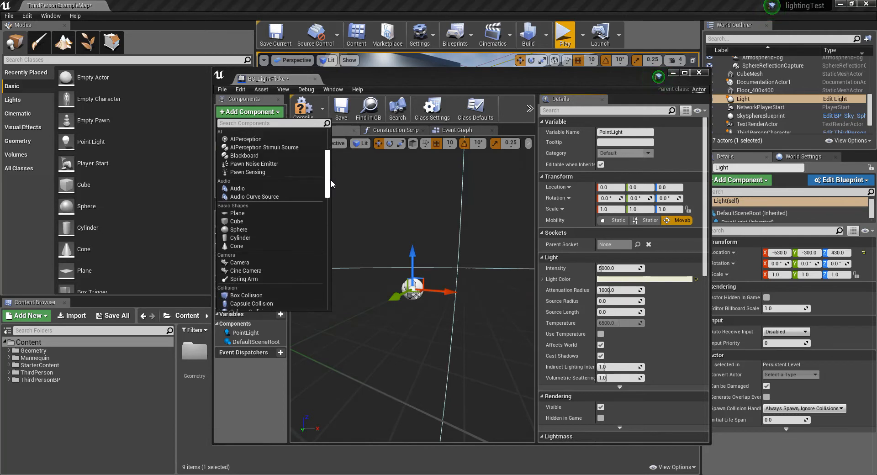
left_click(236, 231)
type("f")
key("Escape")
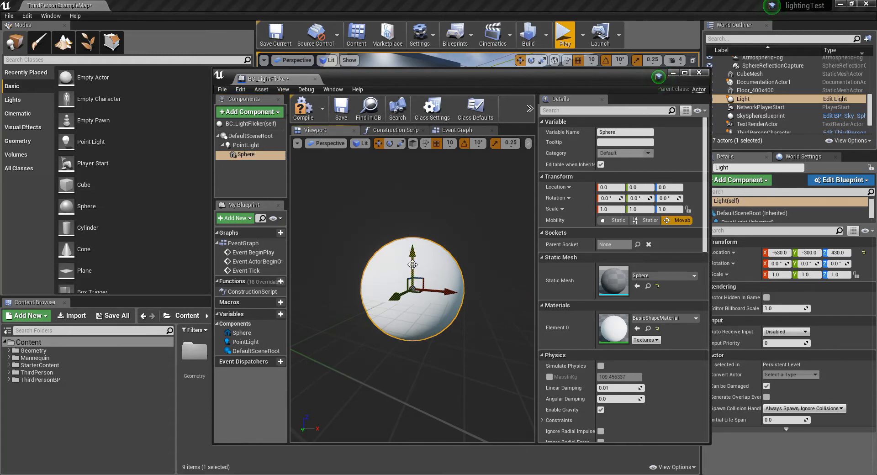
Step: Scale the sphere uniformly to 0.25 and move it down to Z -20
left_click(431, 243)
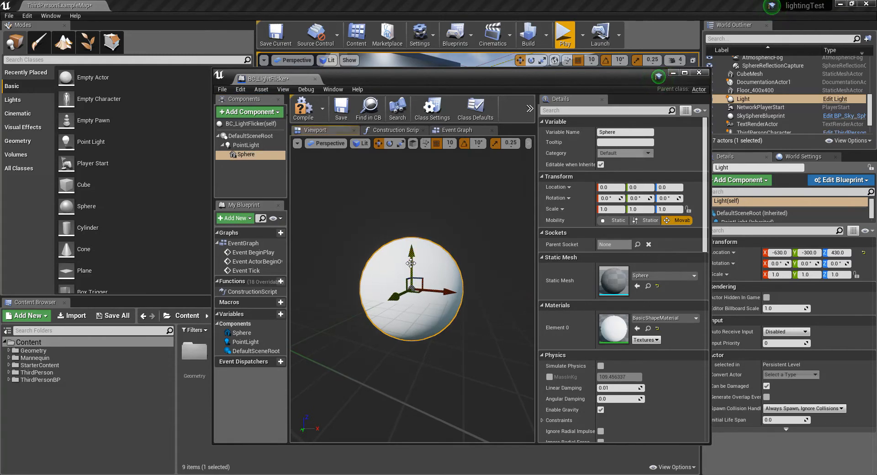
key("e")
key("w")
key("r")
left_click_drag(412, 289, 395, 313)
key("w")
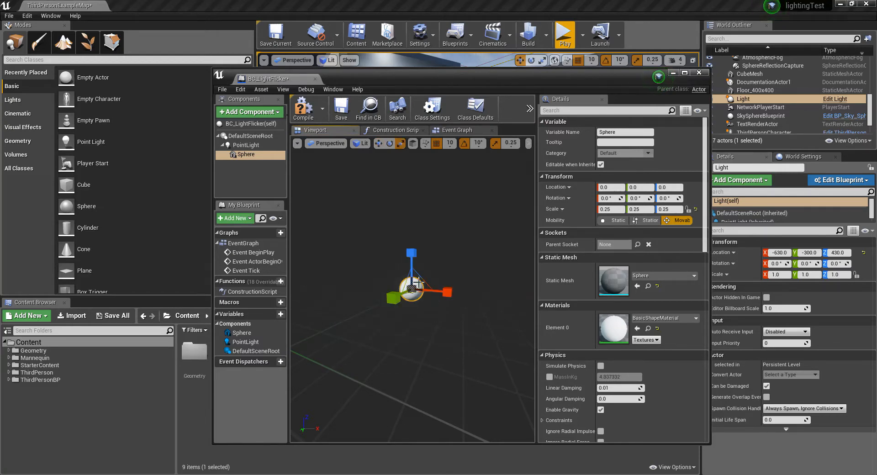
left_click_drag(410, 261, 420, 283)
Step: Rename the sphere component as bulb
left_click(254, 154)
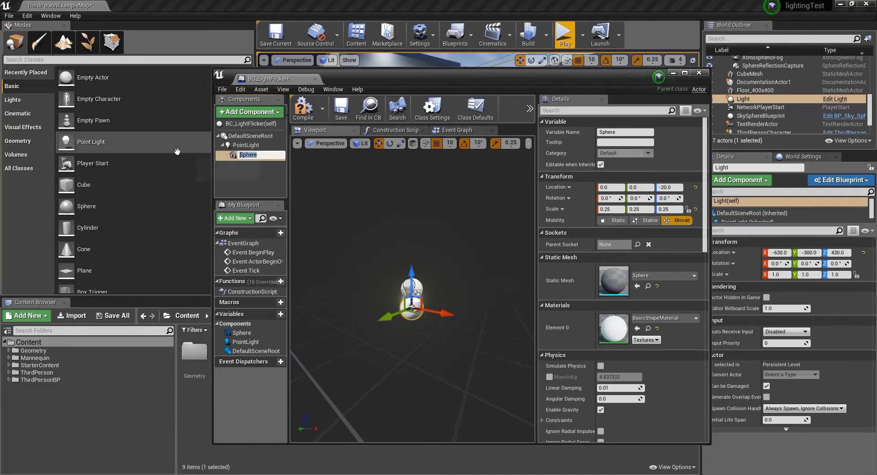
type("bl")
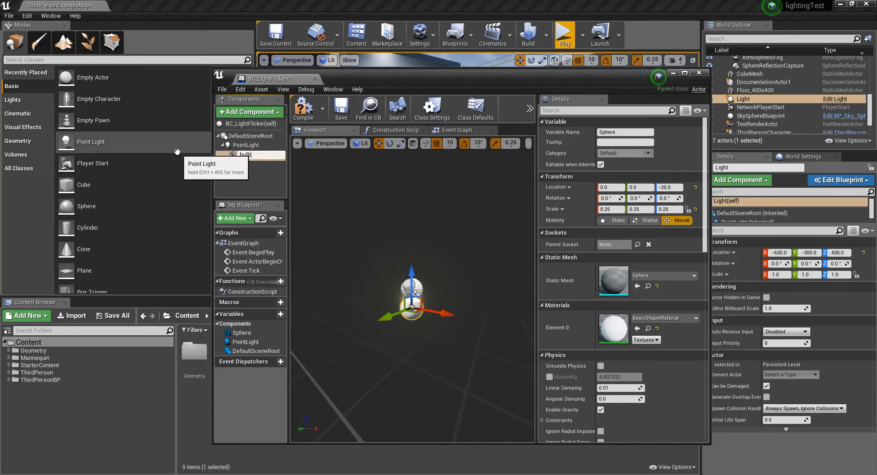
key("Return")
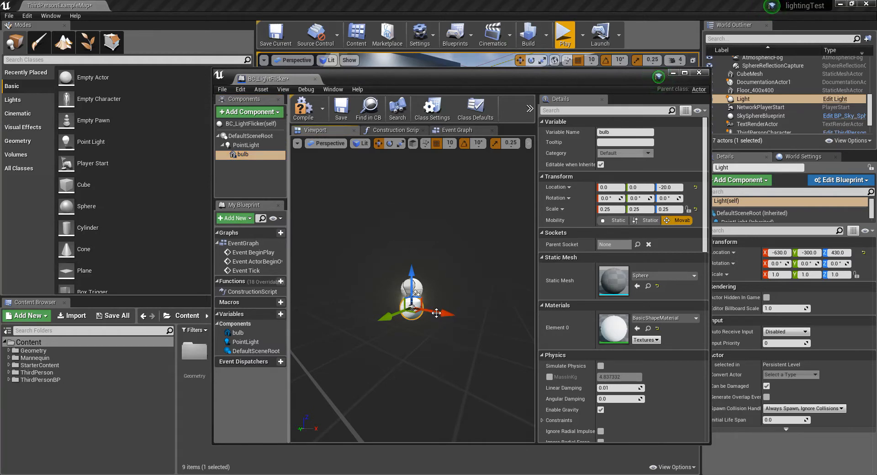
Step: Compile and save the BC_LightFlicker blueprint, and move its window away from the level editor
left_click_drag(435, 78, 442, 70)
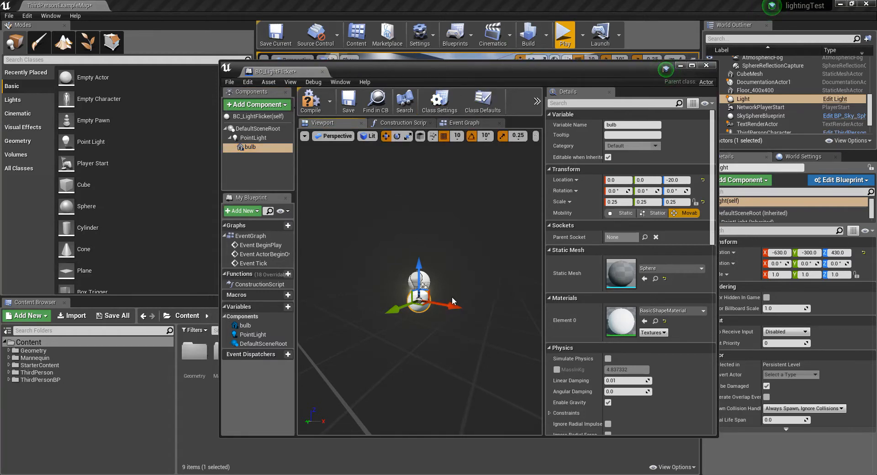
left_click(348, 102)
left_click_drag(436, 71, 876, 53)
left_click(348, 448)
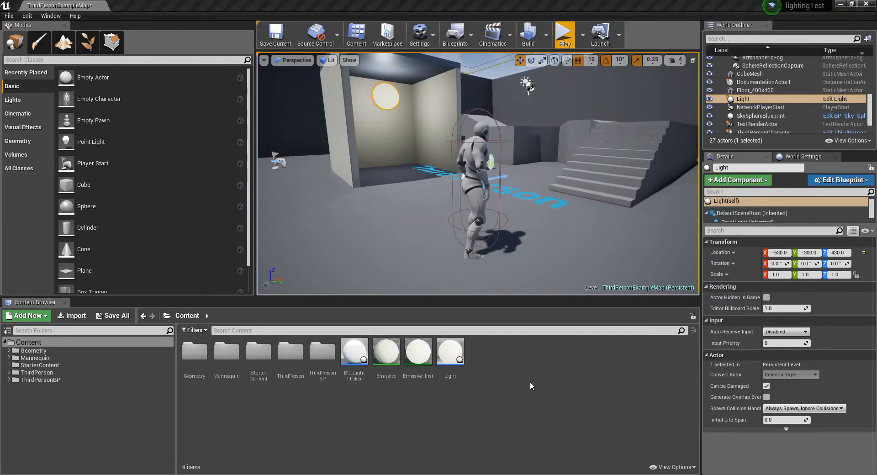
Step: Create a new material named M_bulbLight in the Content folder
right_click(462, 356)
left_click(475, 378)
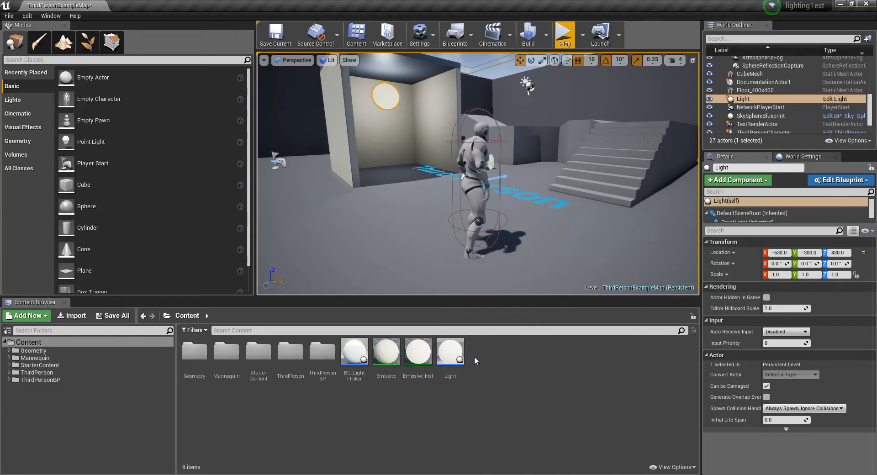
right_click(474, 356)
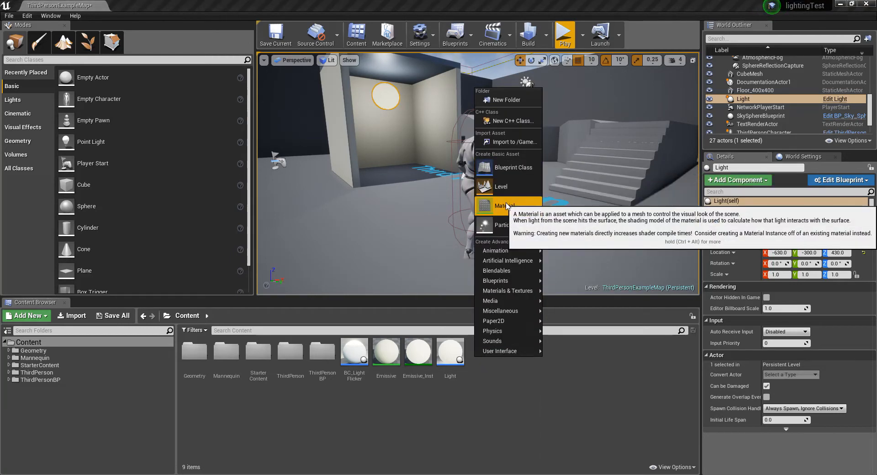
left_click(502, 205)
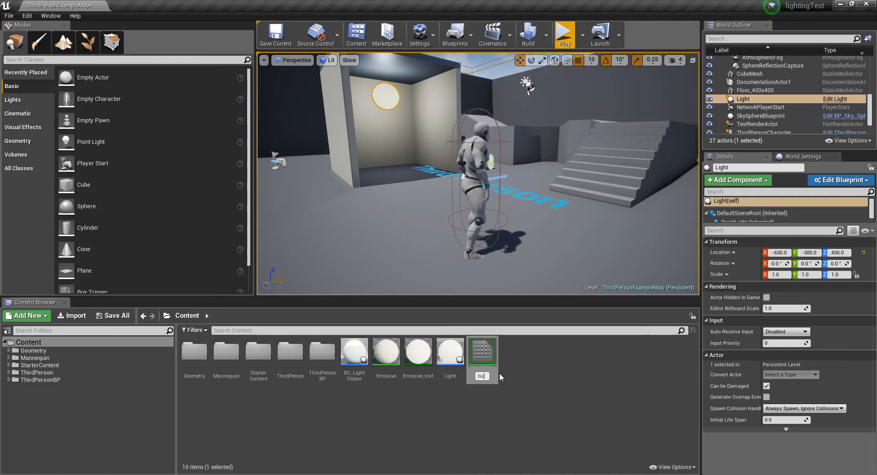
type("bulbLight")
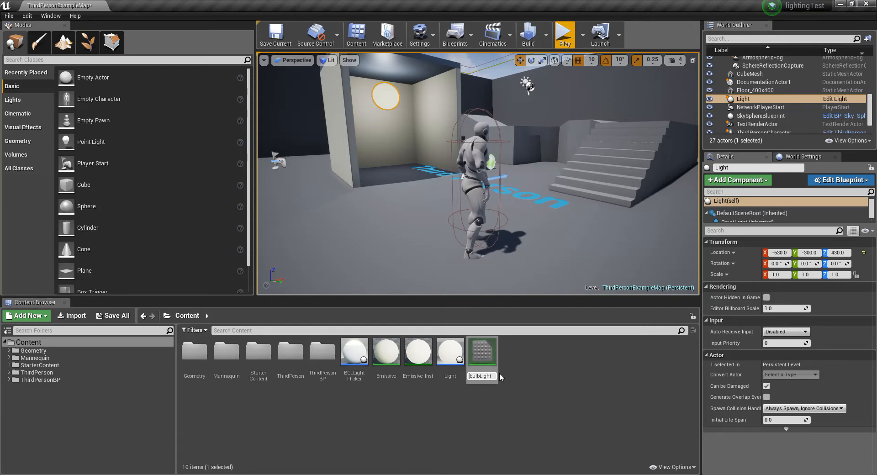
type("_")
key("Return")
left_click(512, 366)
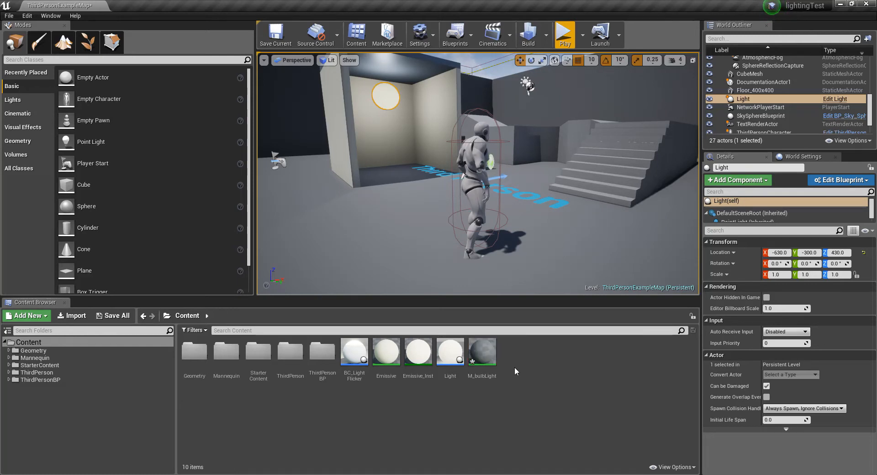
Step: Open the M_bulbLight material for editing and enlarge its window so the whole material node shows
left_click(484, 371)
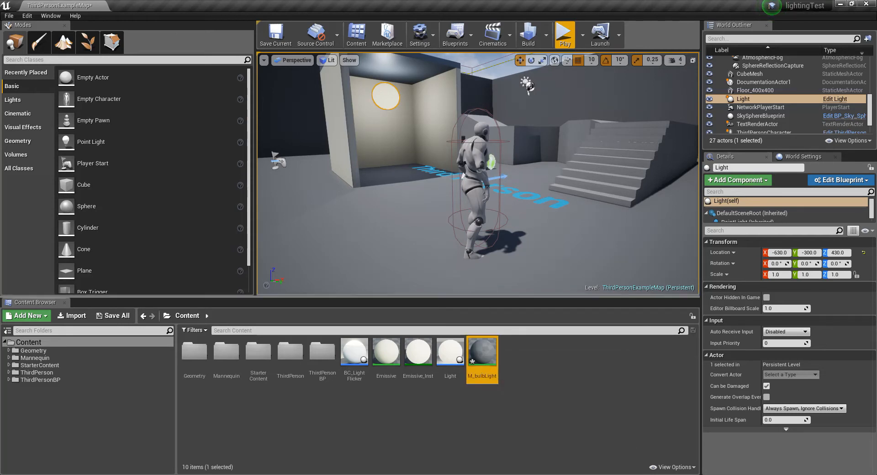
double_click(480, 353)
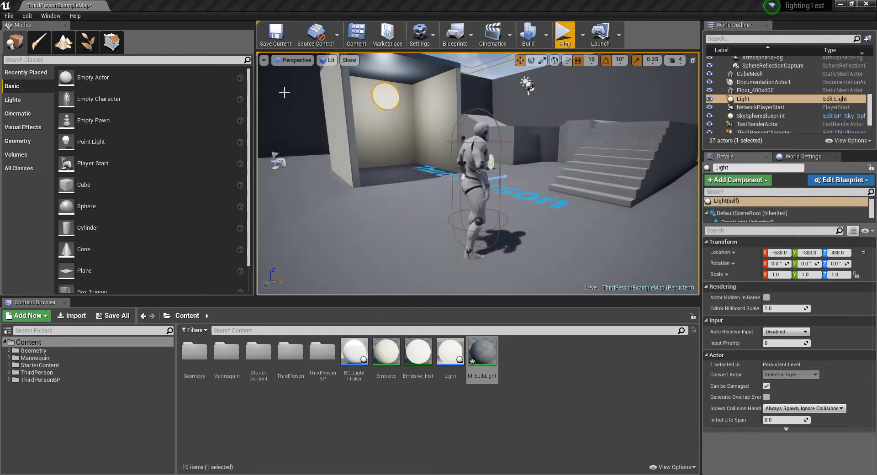
mouse_move(378, 102)
left_mouse_down()
mouse_move(375, 89)
mouse_move(367, 92)
left_mouse_up()
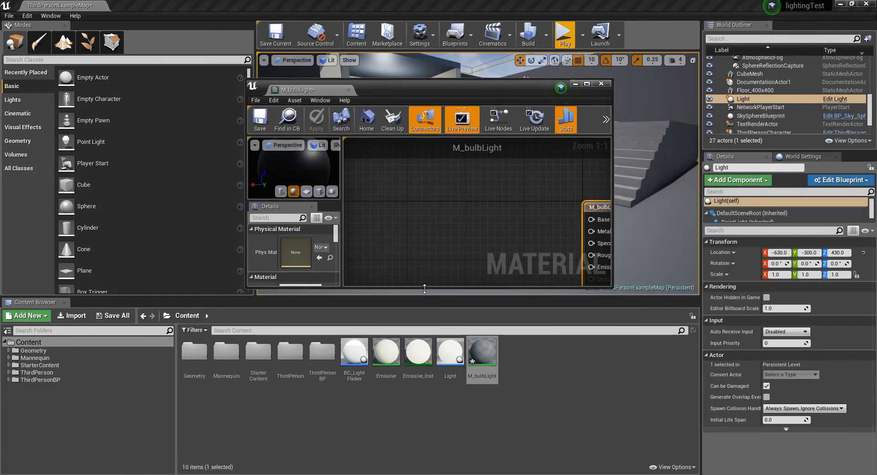
left_click_drag(425, 289, 425, 397)
left_click_drag(612, 290, 779, 290)
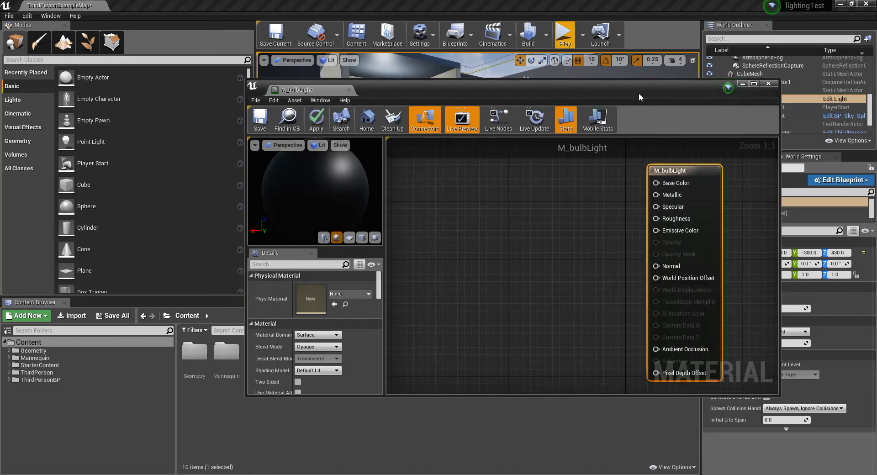
left_click_drag(639, 94, 603, 87)
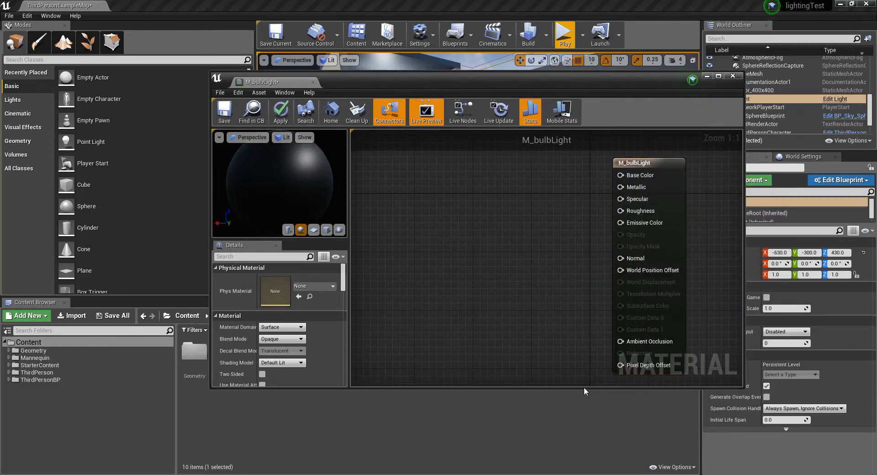
left_click_drag(580, 390, 579, 426)
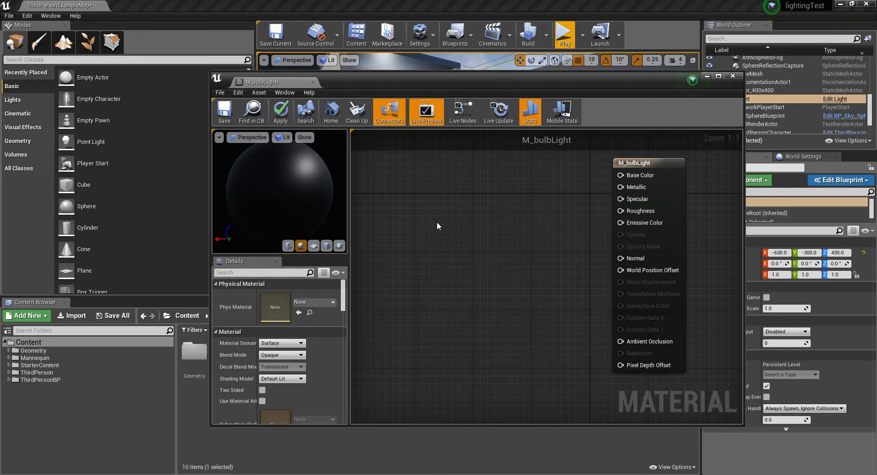
Step: Add a Constant3Vector node in pale yellow (about 0.865, 0.864, 0.567) and connect it to Base Color
left_click(441, 227)
left_click_drag(436, 224, 444, 191)
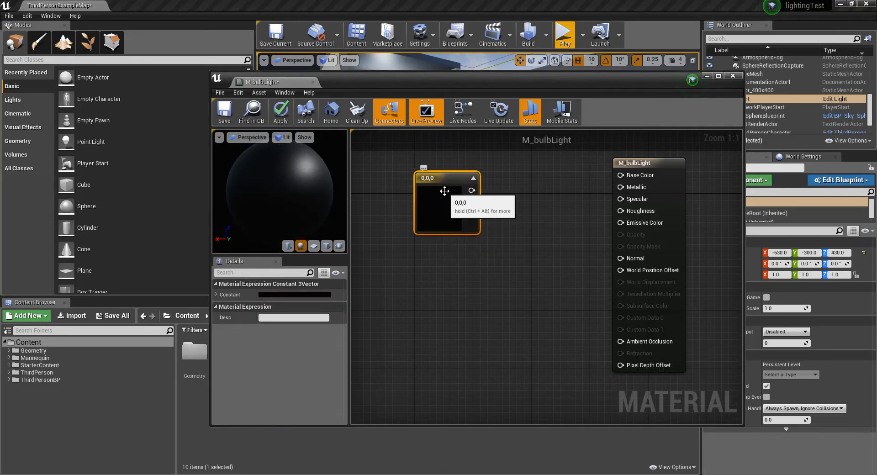
left_click(300, 295)
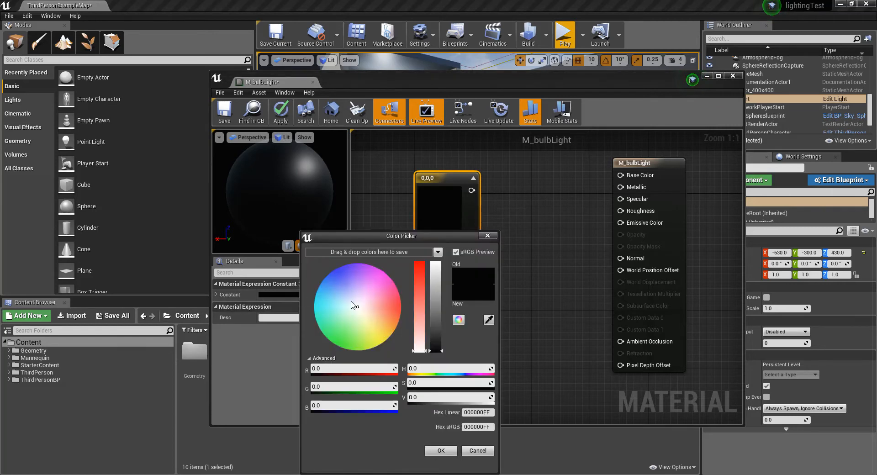
left_click(366, 320)
left_click_drag(434, 314, 436, 275)
left_click_drag(419, 319, 420, 321)
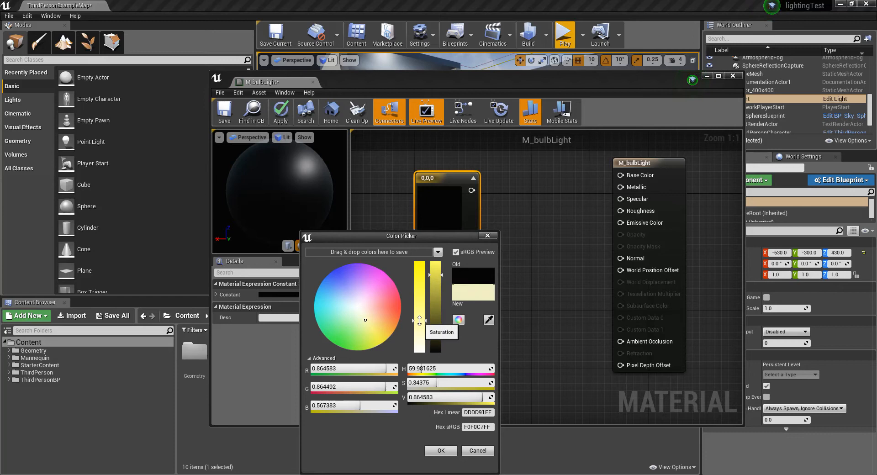
left_click(441, 450)
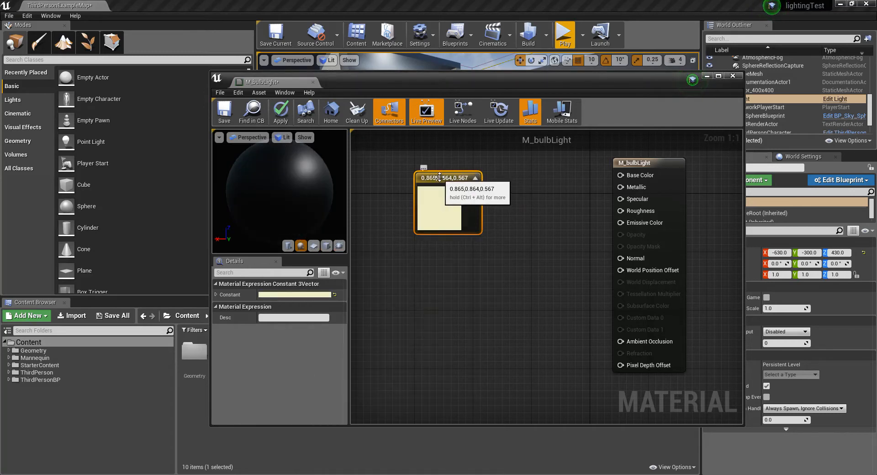
left_click_drag(474, 184, 620, 175)
left_click_drag(450, 170, 435, 163)
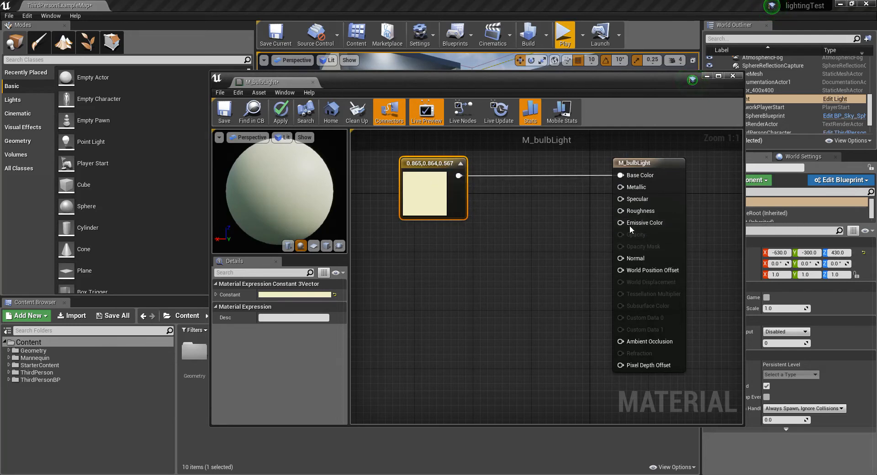
Step: Add a Multiply node, feed the yellow colour into its A input and connect its output to Emissive Color
left_click(489, 264)
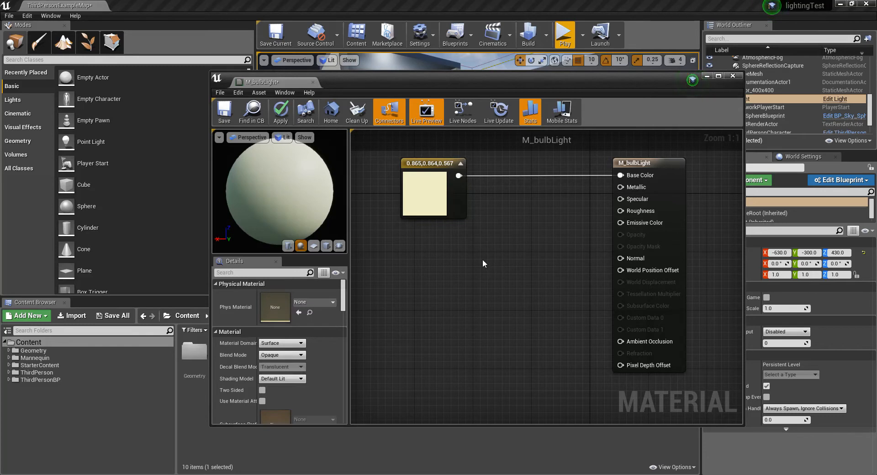
left_click(485, 264)
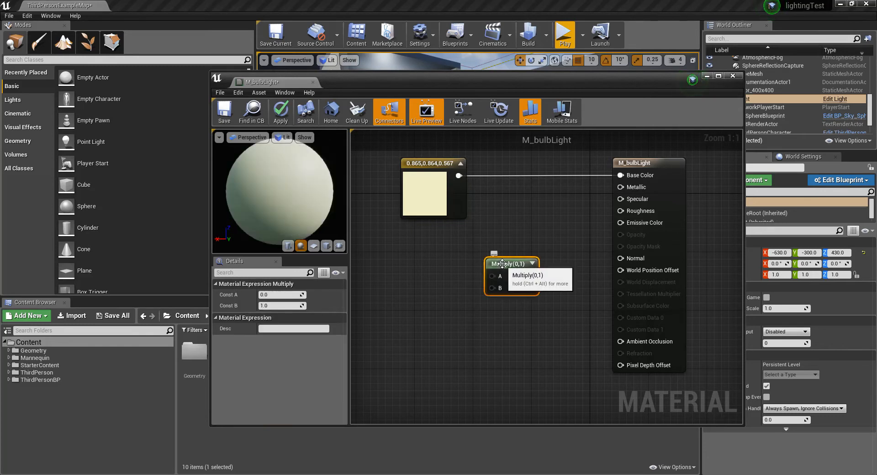
left_click_drag(507, 263, 516, 251)
left_click_drag(459, 175, 621, 223)
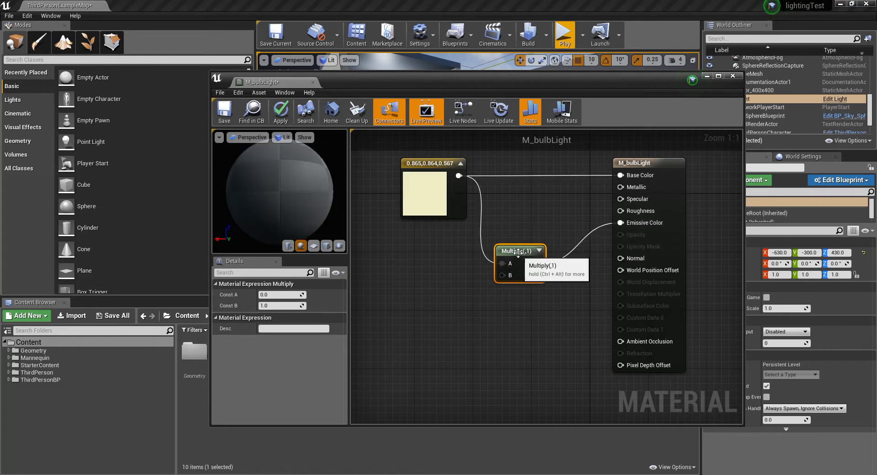
left_click_drag(519, 251, 518, 258)
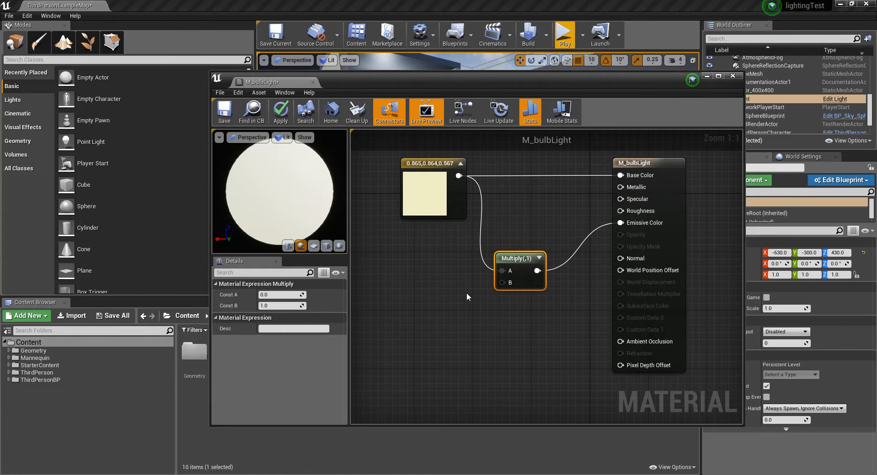
Step: Add a Constant node below the colour node and connect it to the Multiply node's B input
left_click(428, 293)
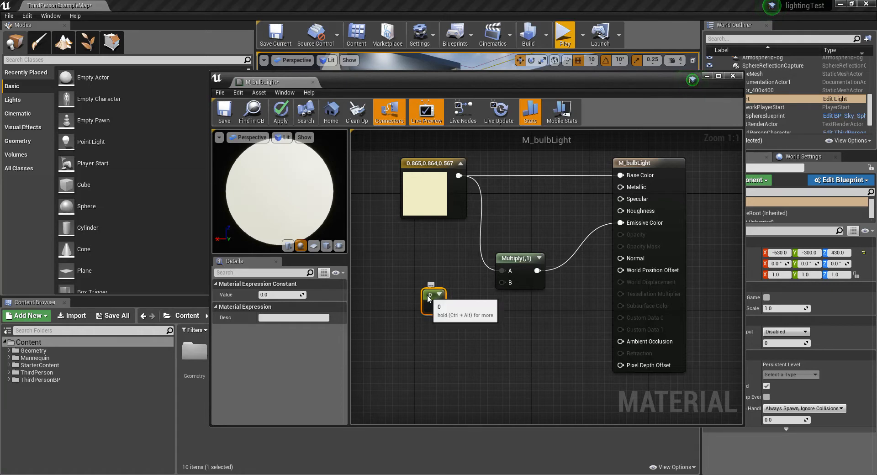
left_click_drag(428, 301, 420, 298)
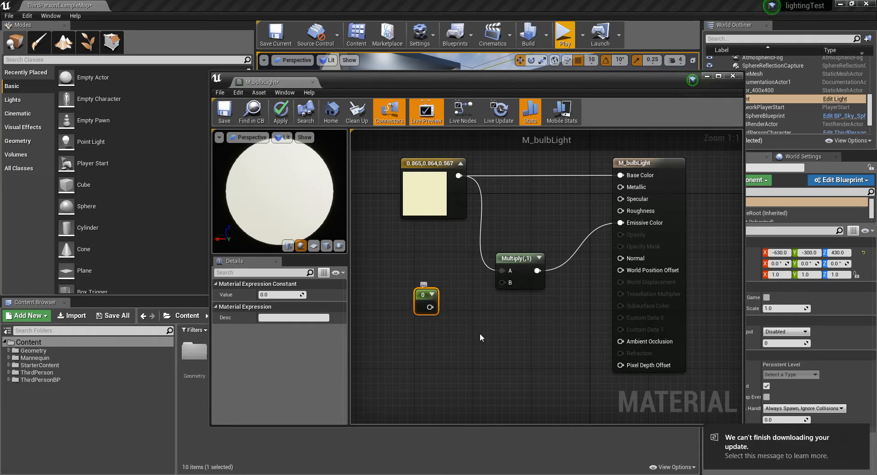
left_click(862, 433)
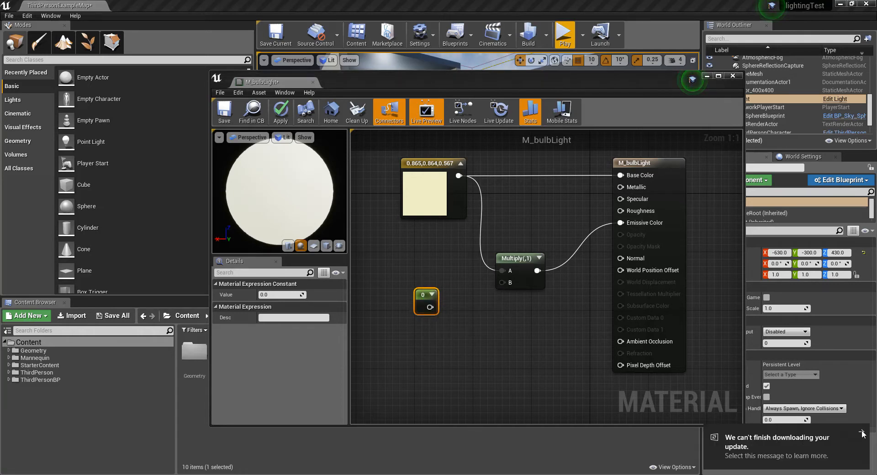
left_click(492, 346)
left_click_drag(430, 307, 502, 282)
Step: Convert the constant to a parameter named EmissiveStrength
left_click(433, 297)
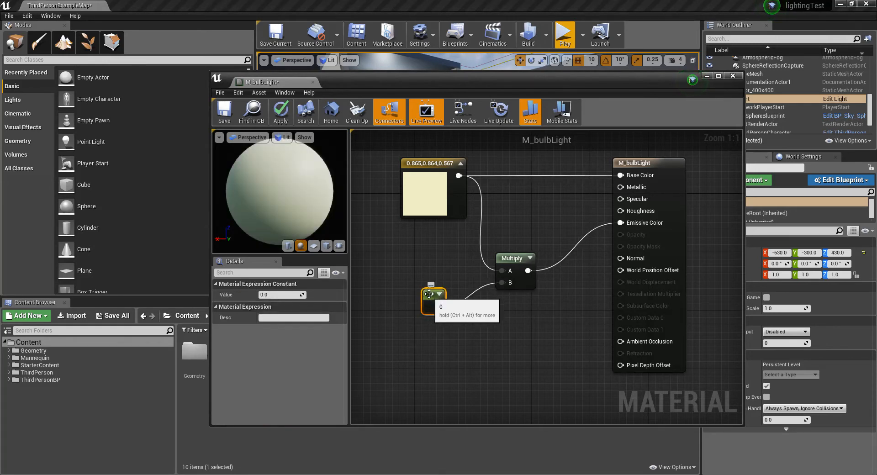
mouse_move(427, 294)
left_mouse_down()
mouse_move(414, 295)
mouse_move(430, 294)
left_mouse_up()
right_click(431, 294)
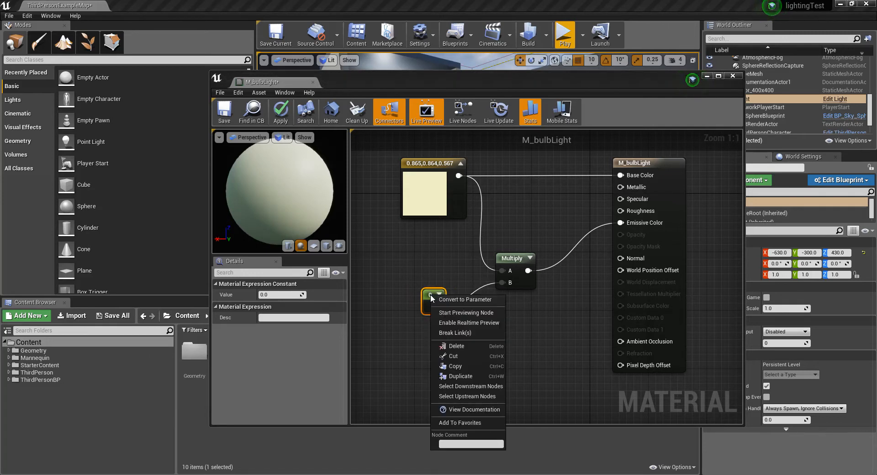
left_click(462, 300)
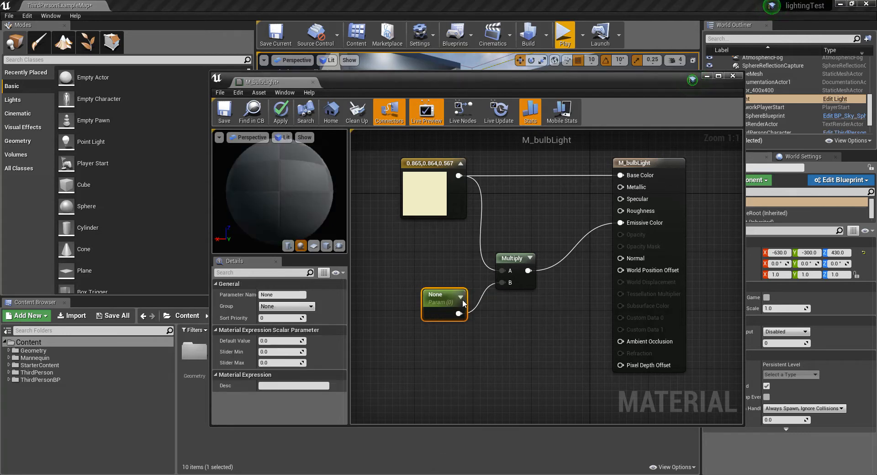
left_click(286, 294)
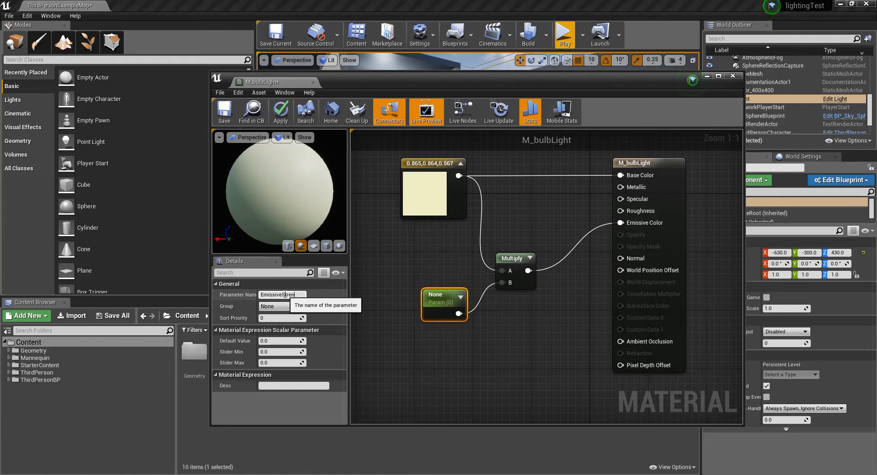
key("Return")
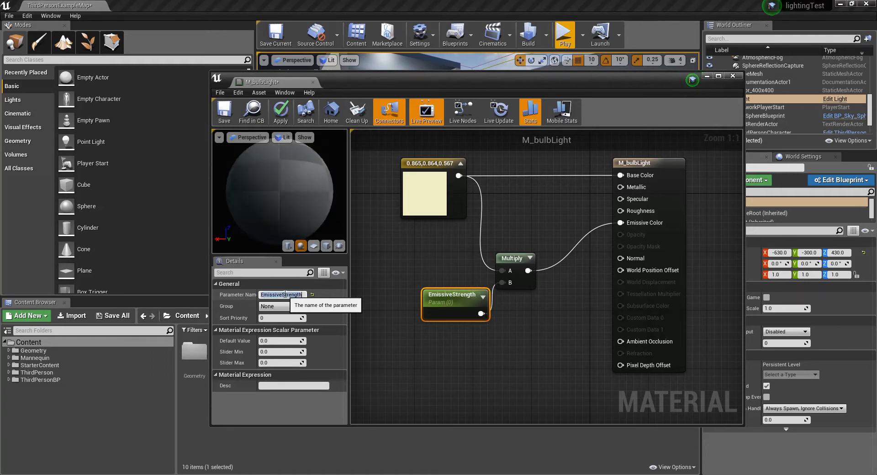
Step: Space out the EmissiveStrength and Multiply nodes, then save M_bulbLight and close its editor
left_click(500, 338)
left_click_drag(456, 312, 442, 326)
left_click_drag(511, 258, 531, 252)
left_click(445, 314)
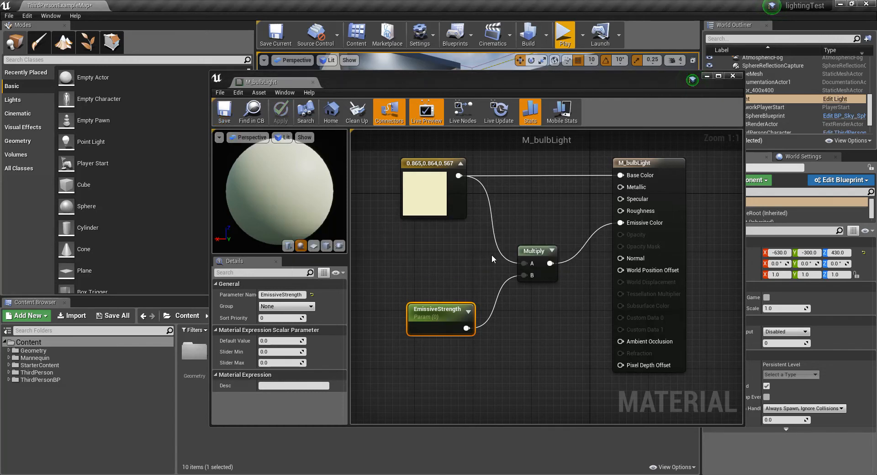
left_click_drag(511, 78, 498, 84)
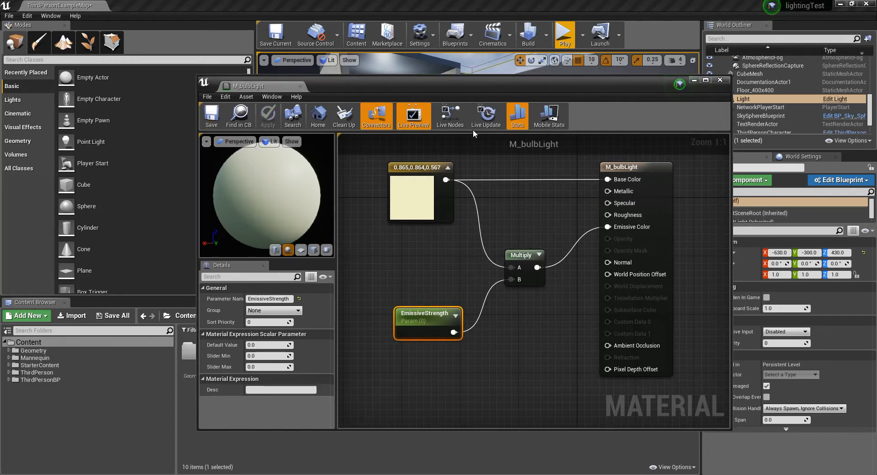
left_click(721, 80)
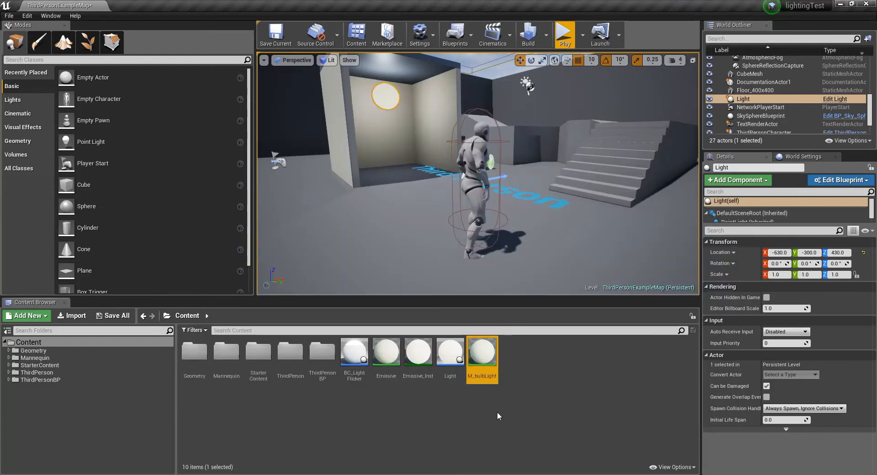
Step: Create a material instance of M_bulbLight in the Content folder, keeping the name M_bulbLight_Inst
left_click(487, 354)
left_click(513, 355)
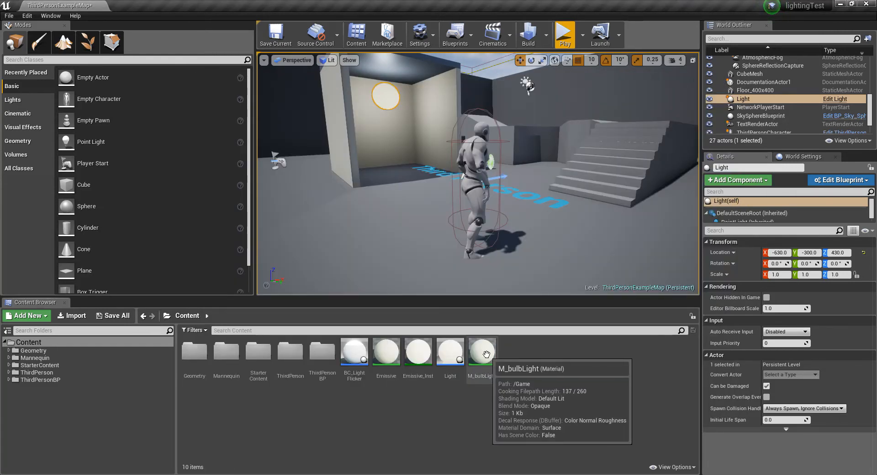
left_click(477, 354)
right_click(477, 355)
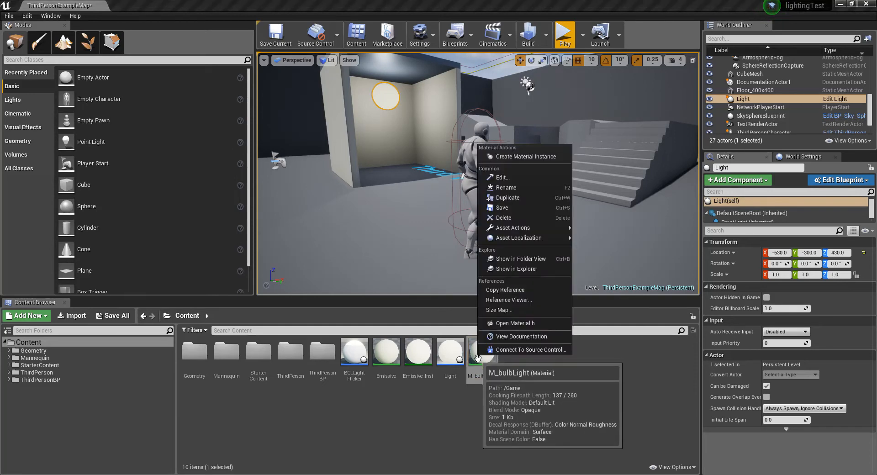
left_click(526, 156)
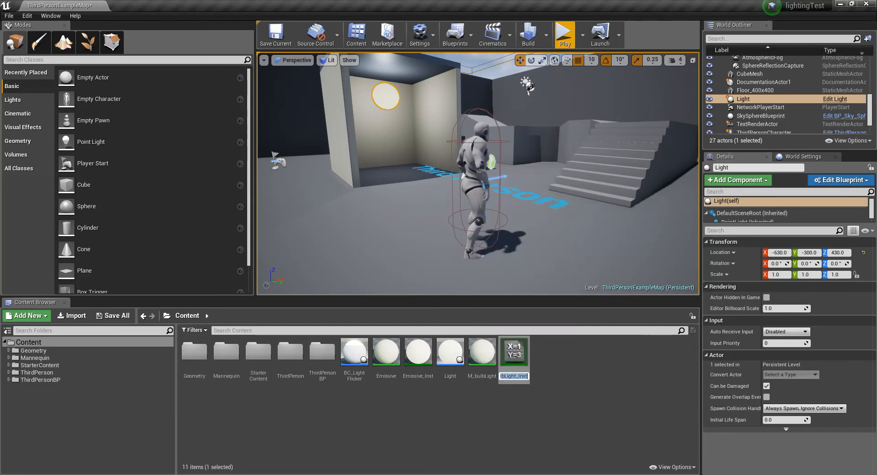
key("Return")
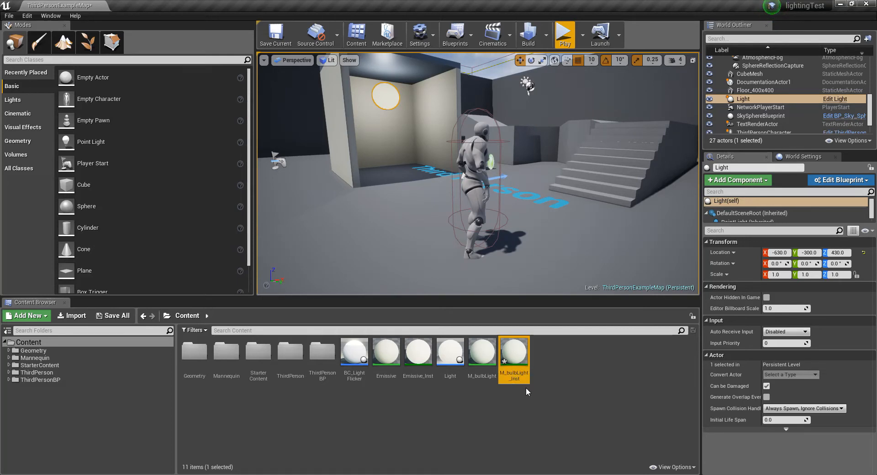
left_click(552, 375)
left_click(516, 365)
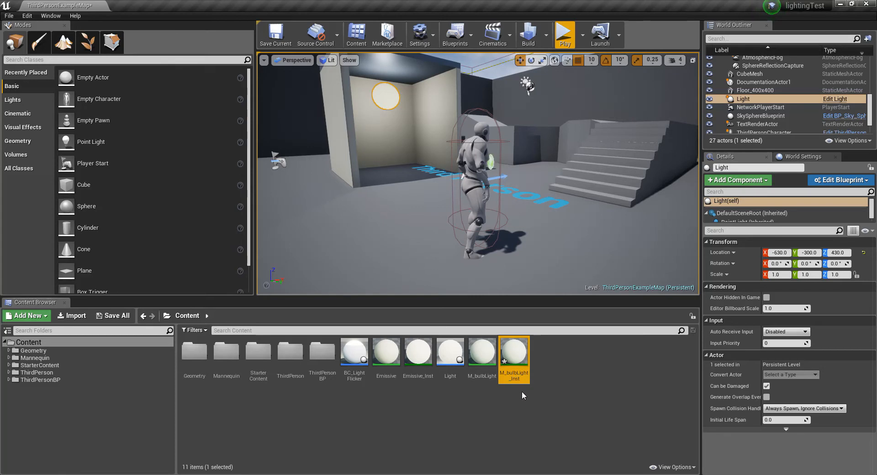
Step: Open the BC_LightFlicker blueprint in an enlarged window and select its bulb component
double_click(354, 361)
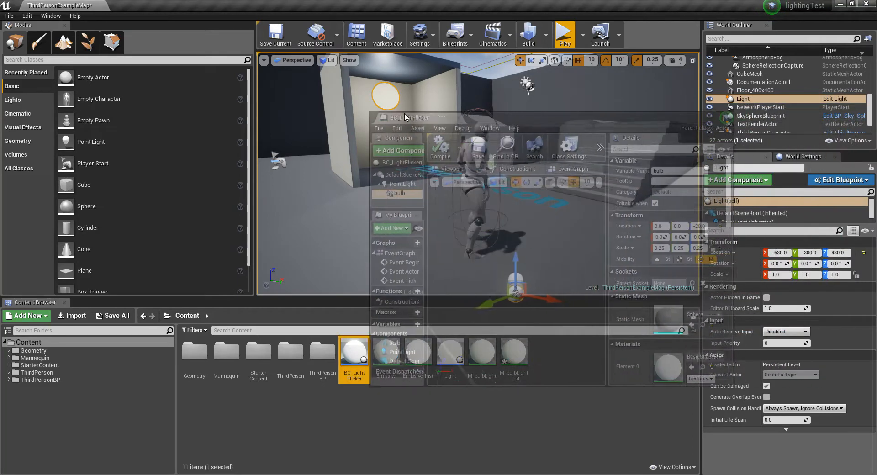
left_click_drag(454, 120, 391, 93)
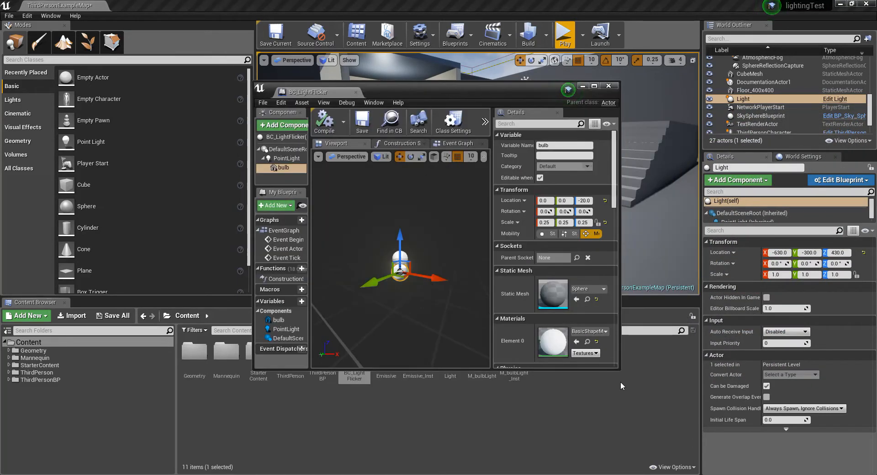
left_click_drag(618, 369, 658, 443)
left_click_drag(461, 95, 458, 77)
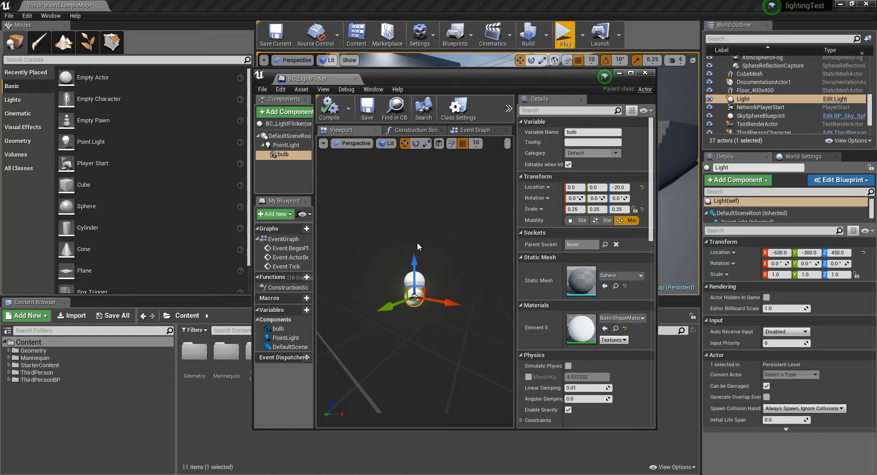
left_click(282, 154)
left_click(283, 146)
left_click(280, 154)
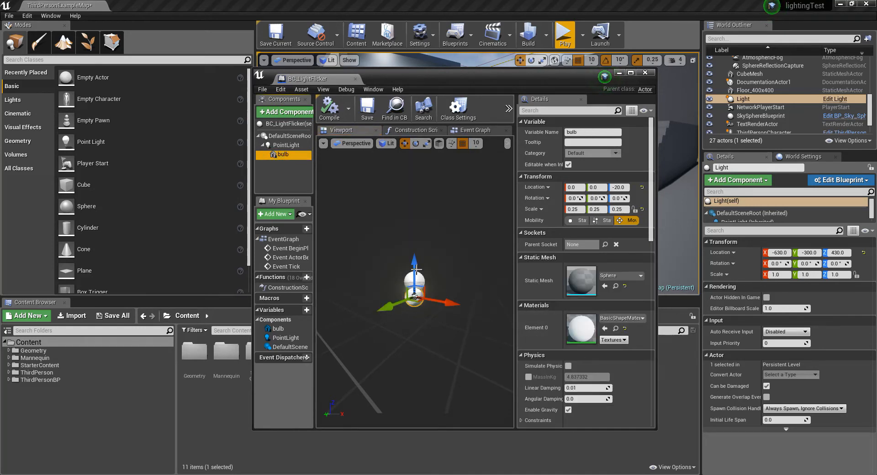
Step: Assign M_bulbLight_Inst as the bulb component's Element 0 material and save the BC_LightFlicker blueprint
left_click_drag(423, 79, 689, 80)
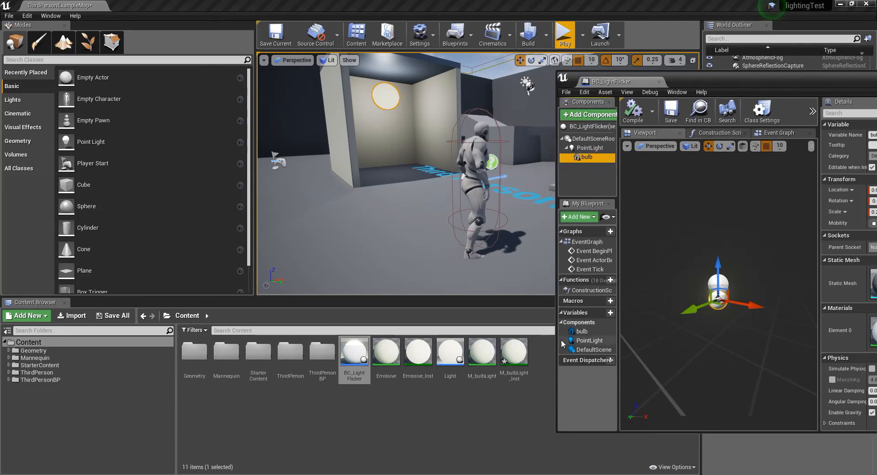
left_click(516, 356)
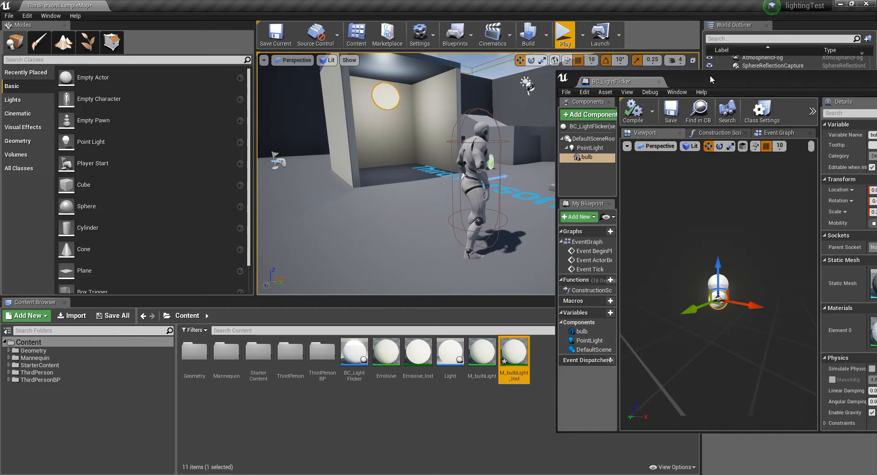
left_click_drag(715, 80, 508, 90)
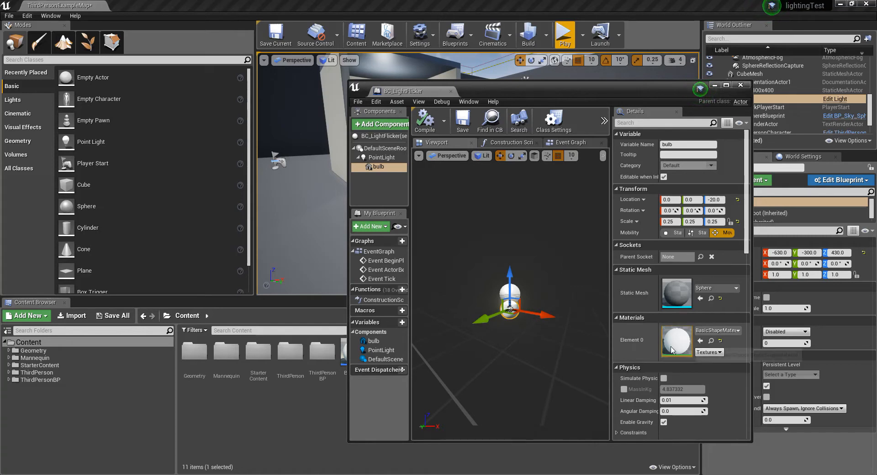
left_click(699, 341)
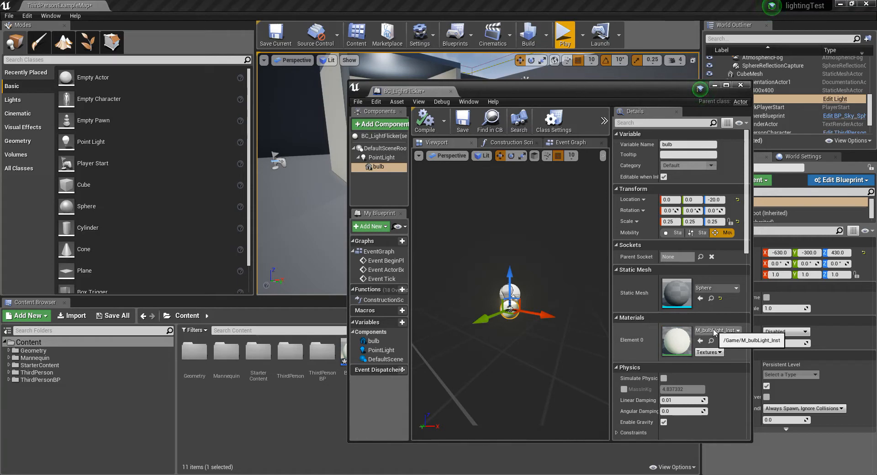
left_click(463, 121)
Step: Delete the existing Light actor from the level and place a BC_LightFlicker instance near the open booth
left_click_drag(526, 86, 876, 96)
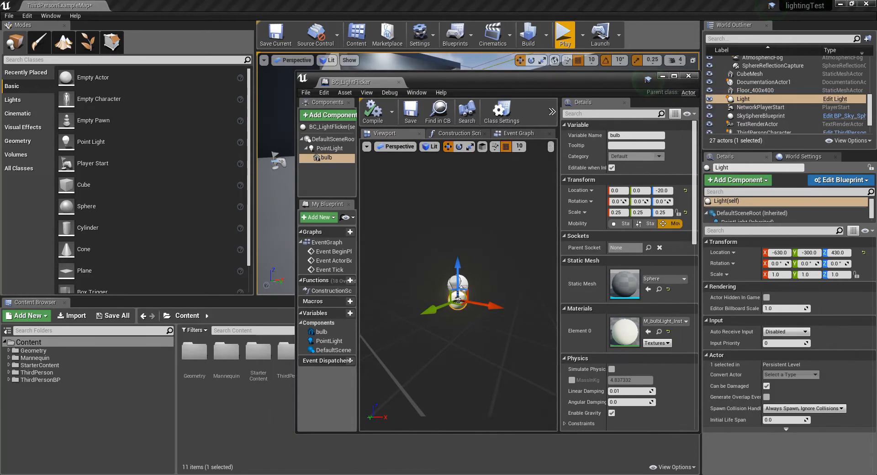
left_click(386, 98)
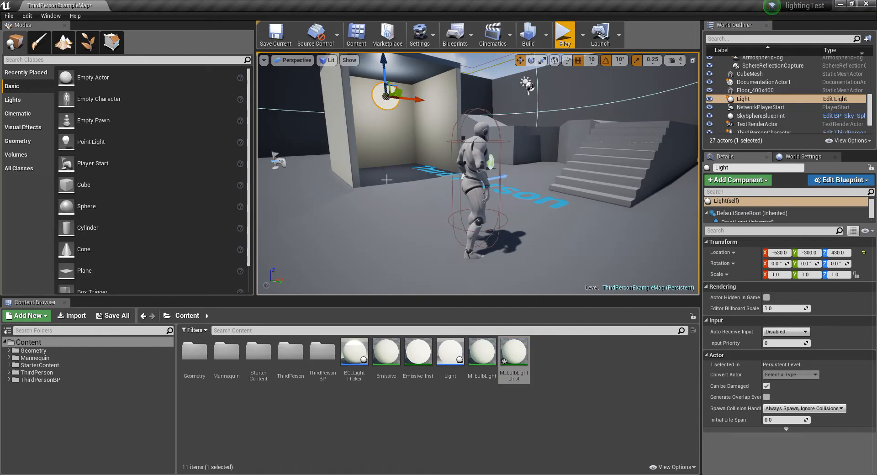
key("Delete")
left_click_drag(354, 352, 390, 114)
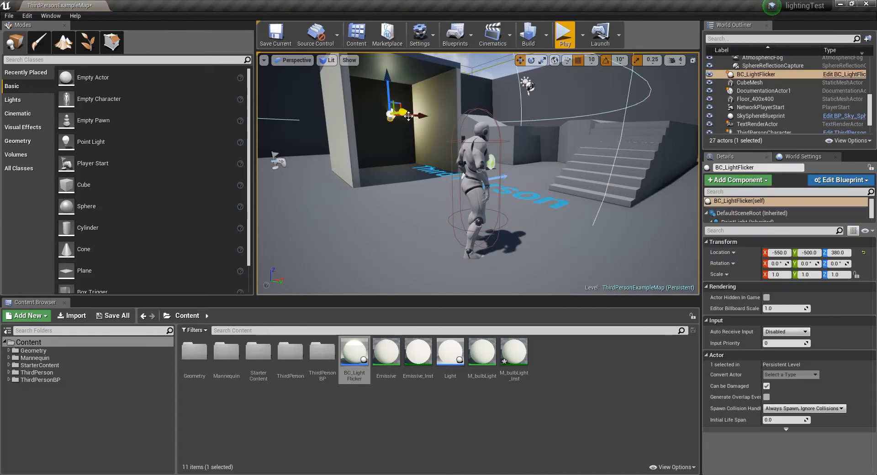
Step: Move the BC_LightFlicker actor inside the booth, to location X -600, Y -330, Z 440
right_click_drag(427, 153, 421, 155)
left_click_drag(395, 133, 418, 138)
right_click_drag(417, 138, 393, 137)
left_click_drag(438, 129, 397, 99)
right_click_drag(397, 98, 417, 137)
left_click_drag(411, 121, 408, 120)
right_click_drag(408, 121, 388, 120)
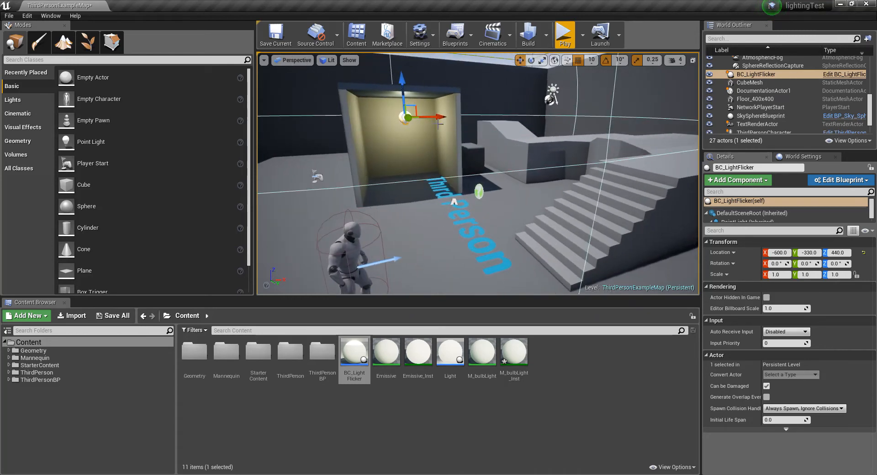
right_click_drag(478, 173, 511, 173)
left_click_drag(511, 174, 475, 189, "alt")
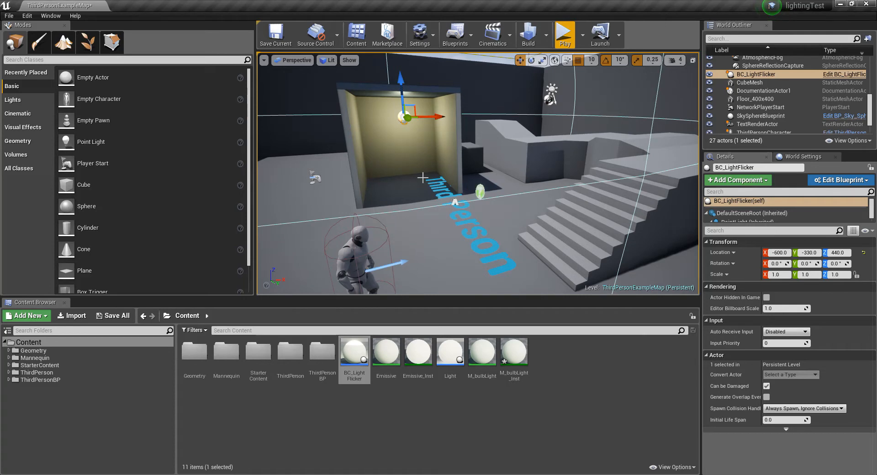
left_click_drag(479, 188, 502, 179, "alt")
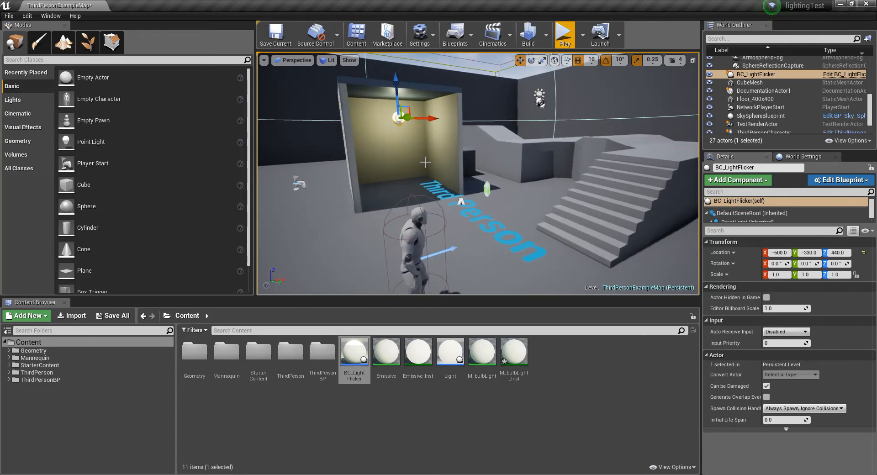
Step: Play the level to check the placed light, stop the session, and check the BC_LightFlicker actor in the viewport
left_click(565, 34)
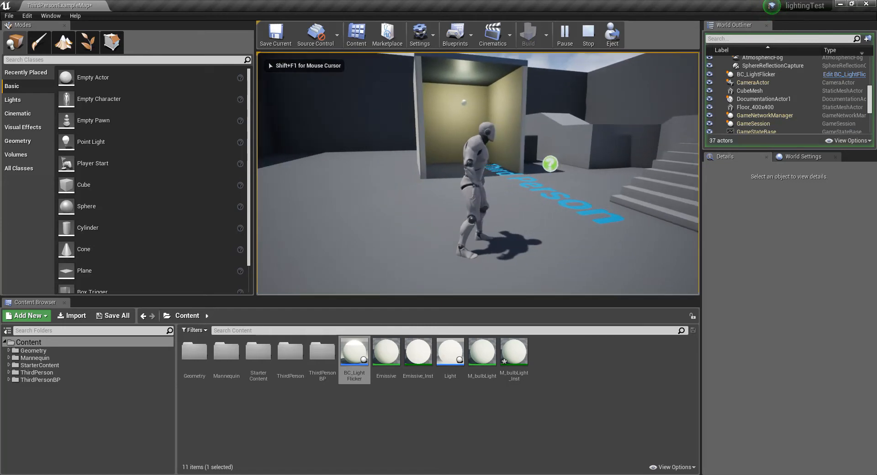
key("Escape")
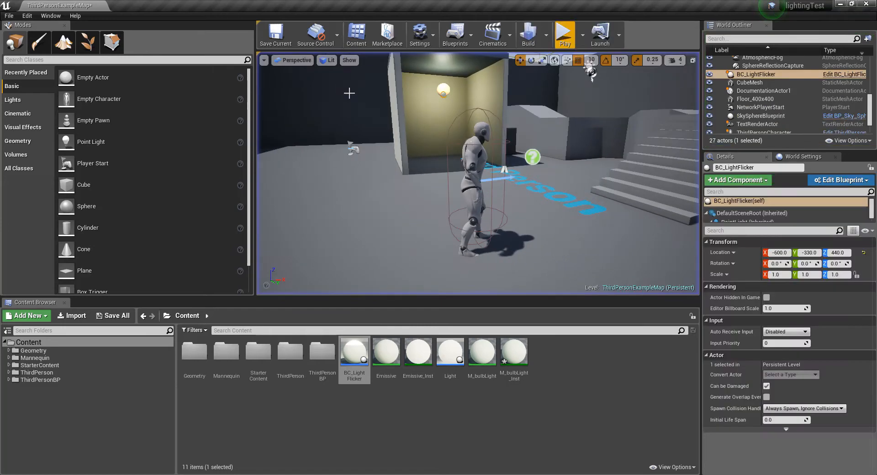
left_click(443, 91)
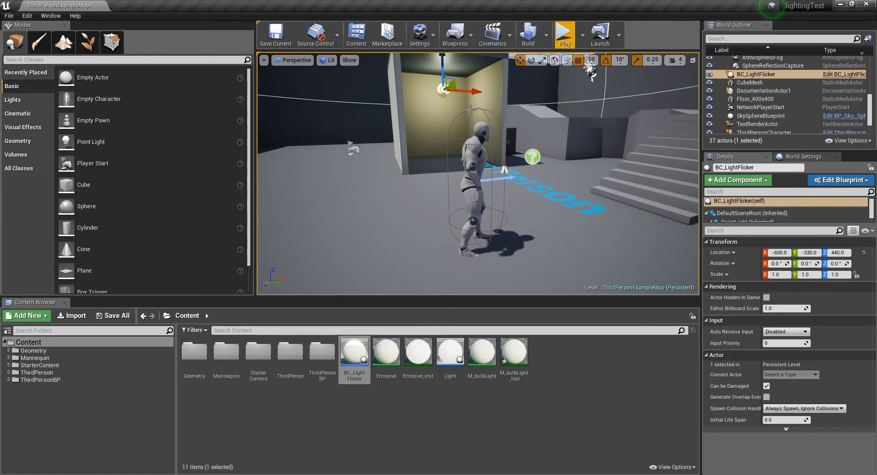
left_click(613, 369)
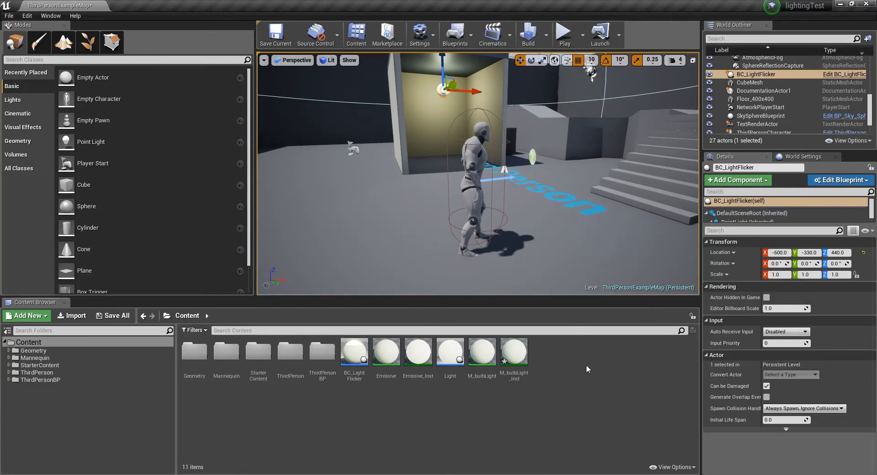
Step: Bring the BC_LightFlicker blueprint back over the level with its bulb component selected, and enlarge the window
left_click_drag(876, 113, 412, 79)
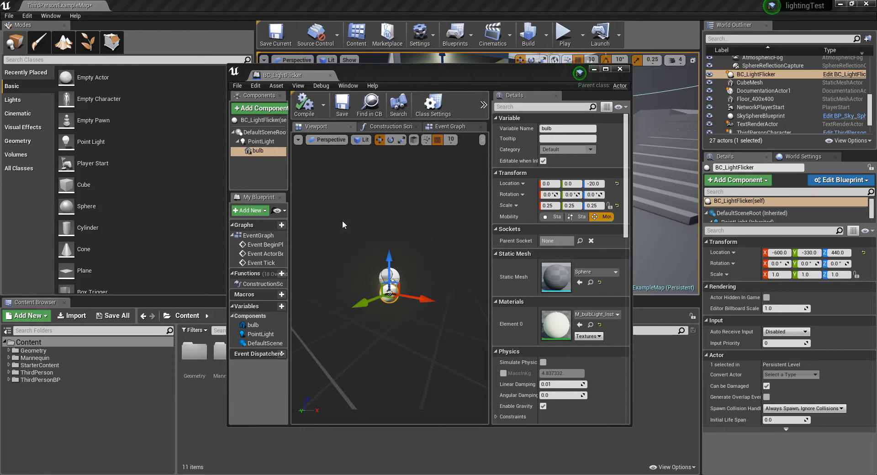
left_click(259, 151)
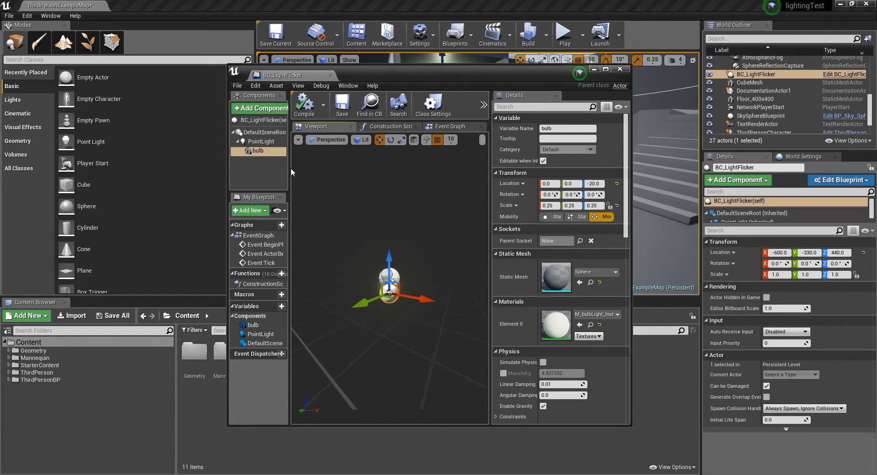
left_click(259, 151)
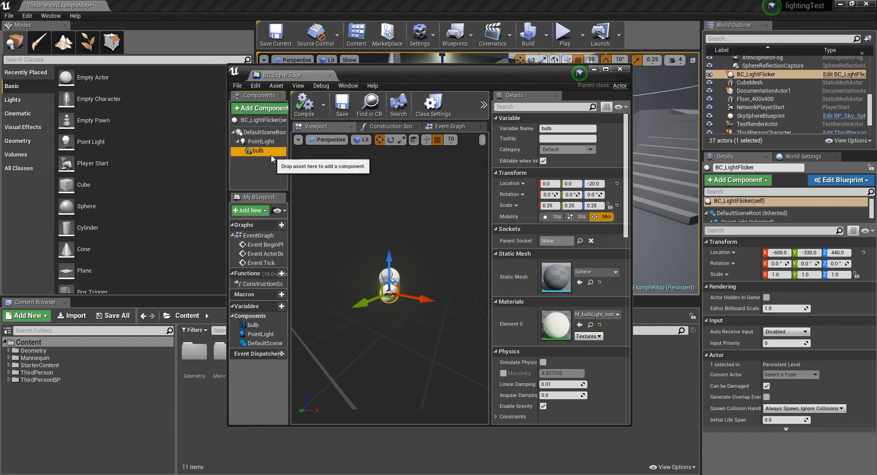
left_click(264, 142)
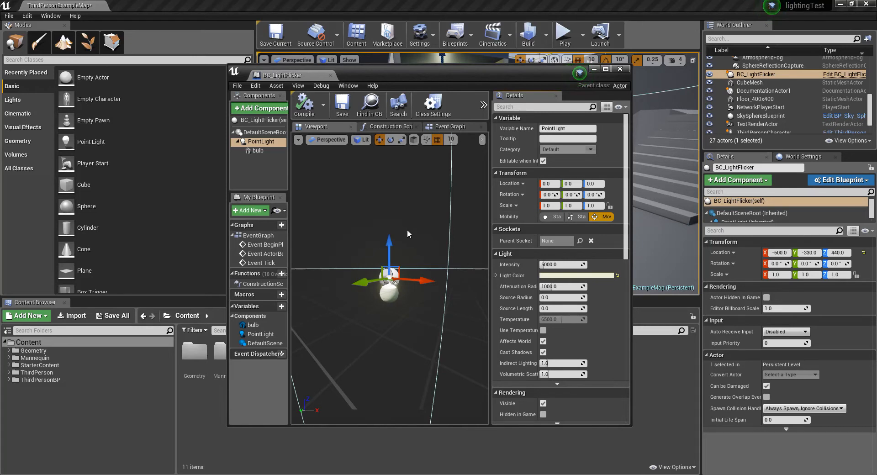
left_click(258, 151)
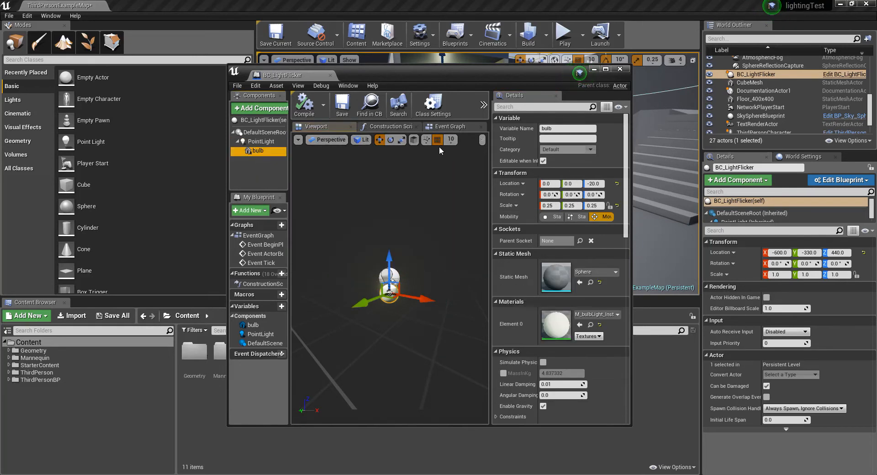
left_click_drag(538, 77, 417, 68)
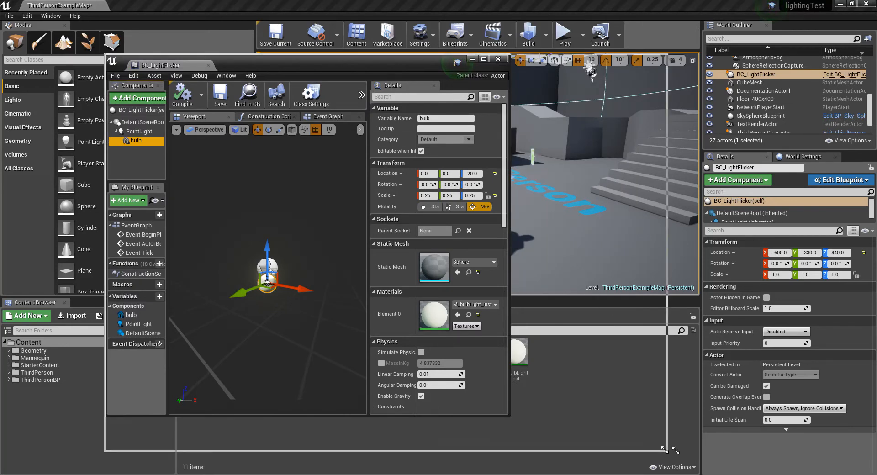
left_click_drag(509, 417, 745, 457)
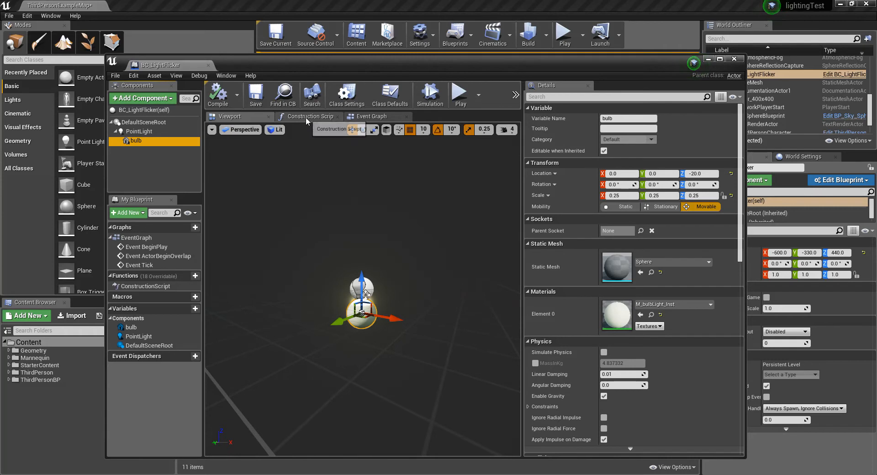
Step: Open the blueprint's Construction Script graph and move its entry node to the left to free up space
left_click(371, 117)
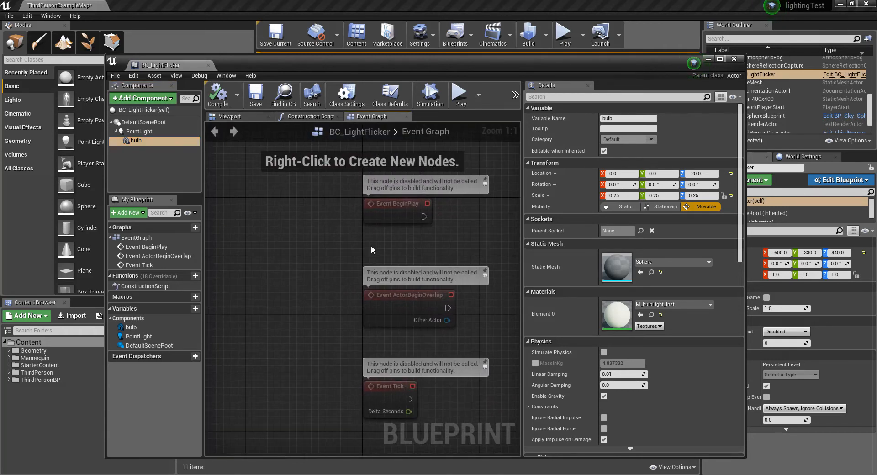
left_click(311, 116)
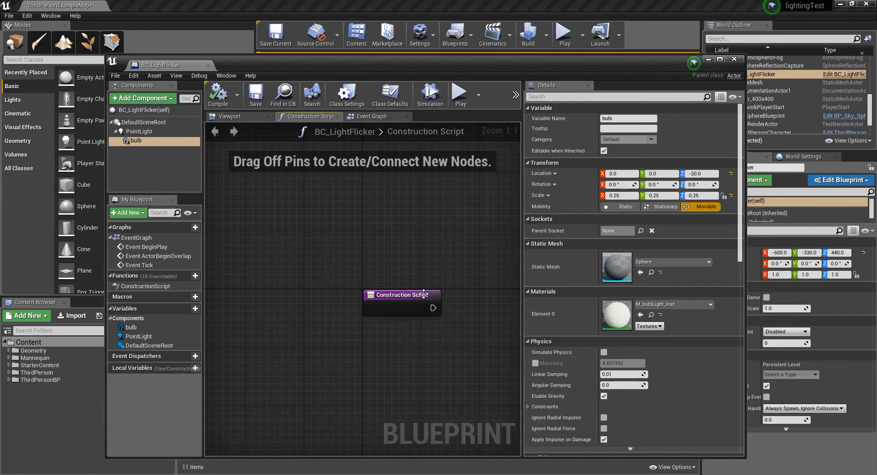
left_click_drag(402, 294, 445, 280)
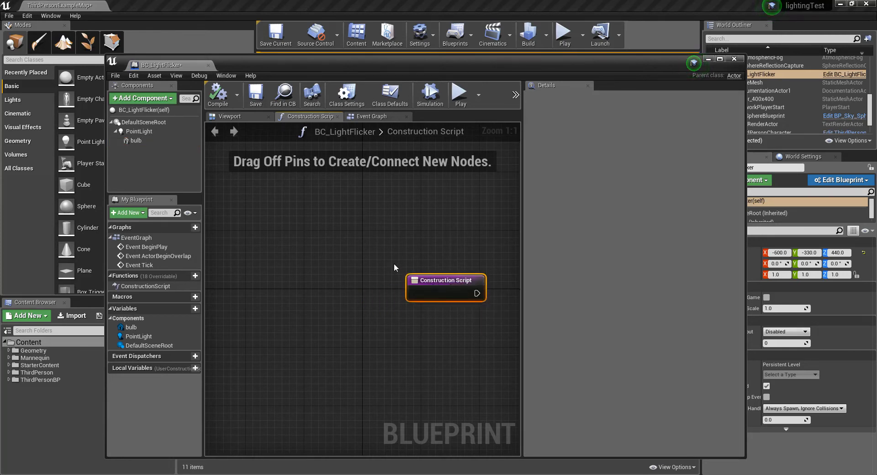
left_click_drag(453, 280, 271, 271)
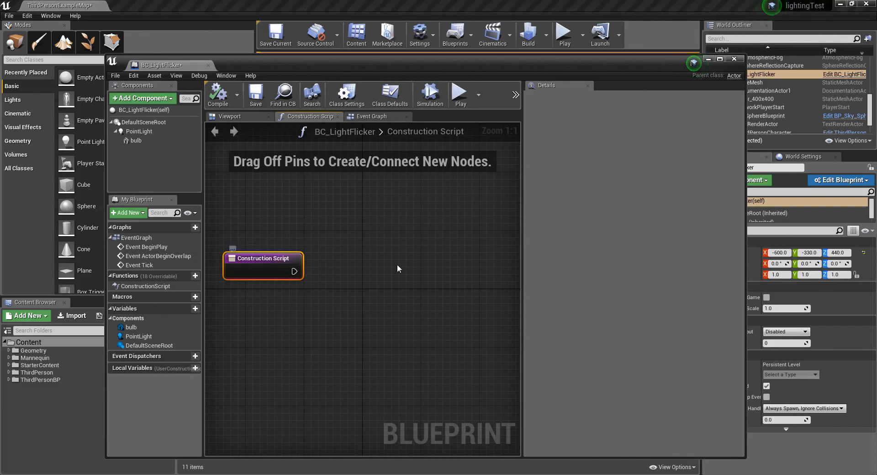
left_click(358, 229)
Step: Add a bulb reference to the Construction Script graph and create a Create Dynamic Material Instance node with the bulb as its target
left_click(140, 142)
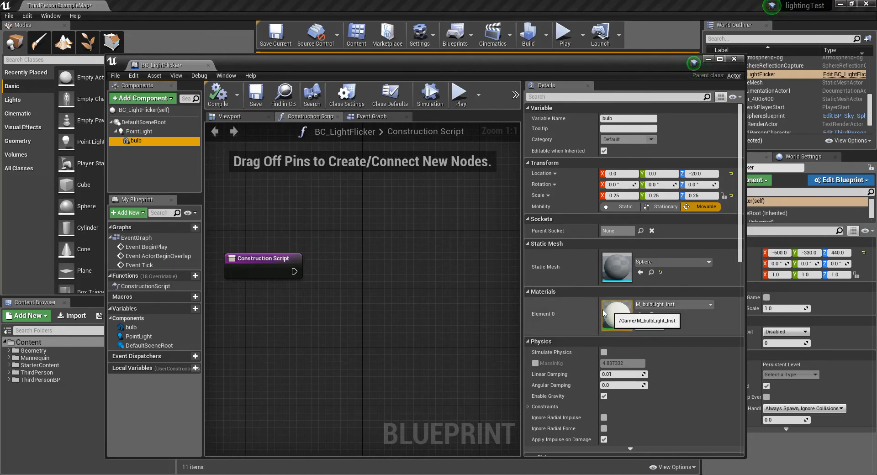
left_click_drag(132, 143, 261, 320)
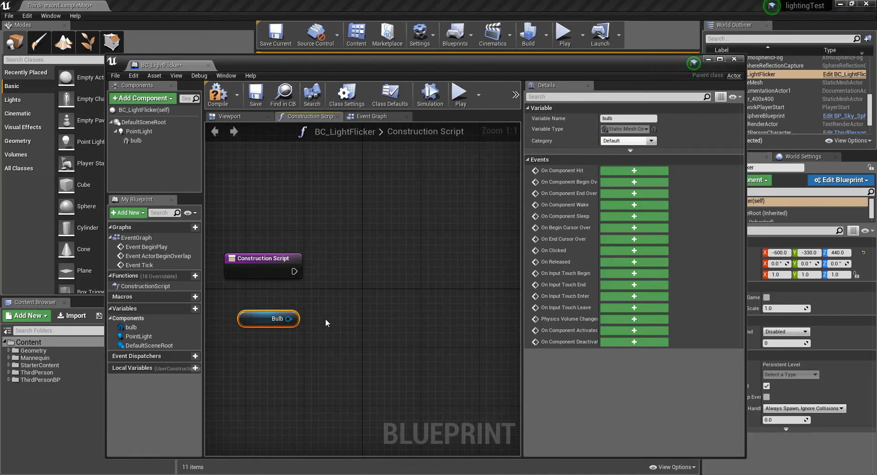
left_click_drag(288, 318, 352, 281)
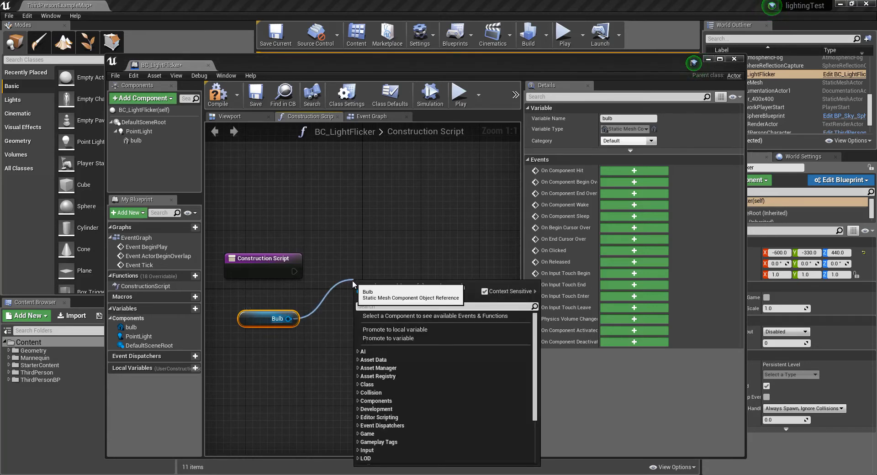
type("dynacmi")
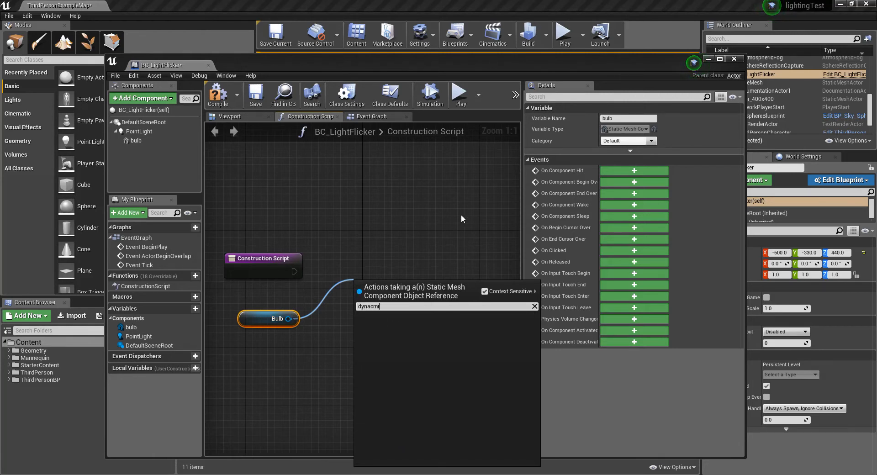
key("BackSpace")
key("BackSpace")
key("BackSpace")
type("mic")
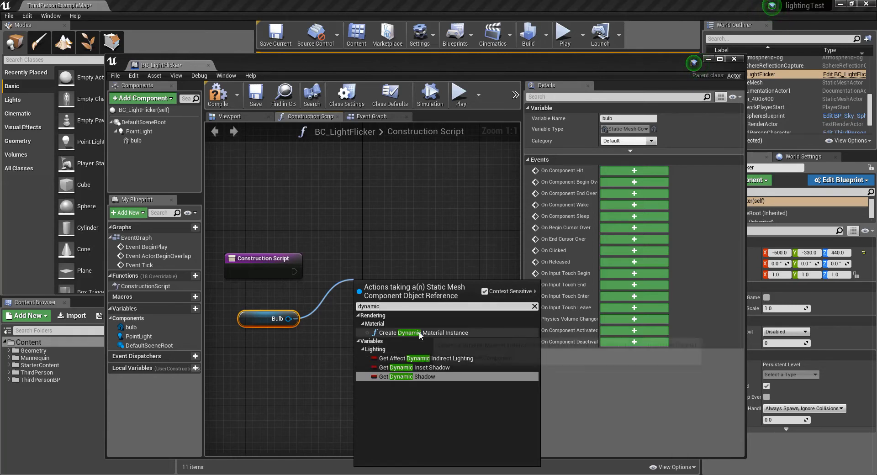
left_click(451, 332)
Step: Align the new nodes and connect the Construction Script's execution output to Create Dynamic Material Instance, then widen the blueprint window
left_click_drag(408, 289, 400, 252)
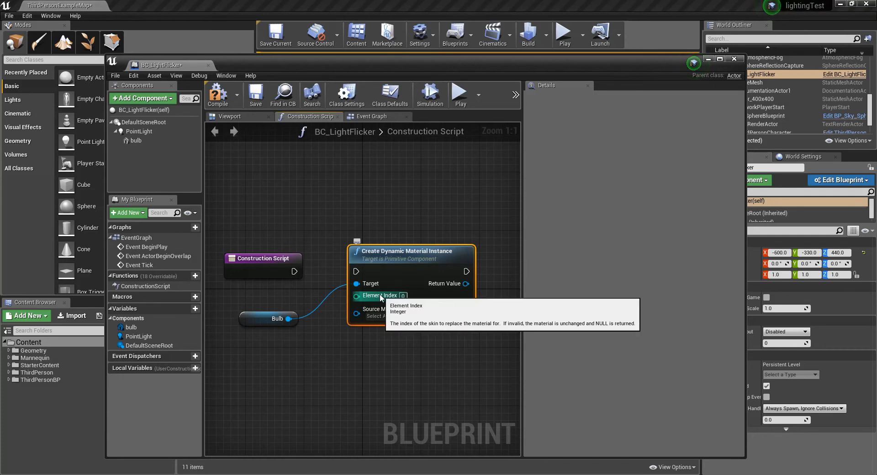
left_click(265, 315)
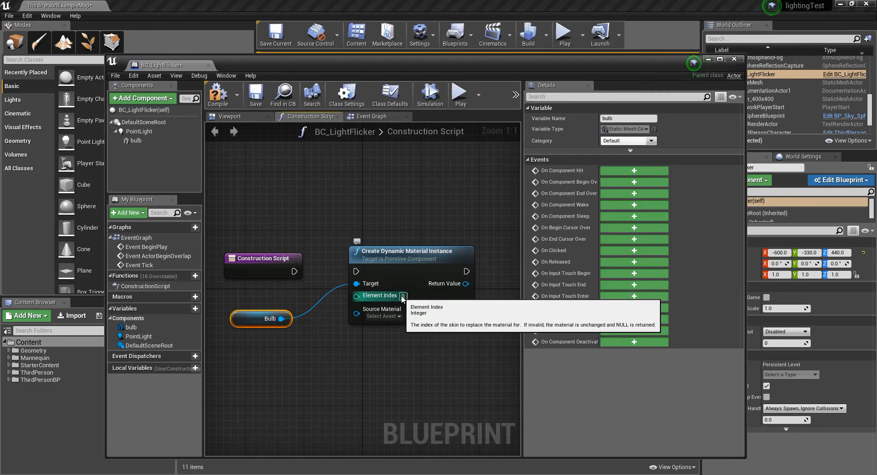
left_click_drag(295, 273, 355, 272)
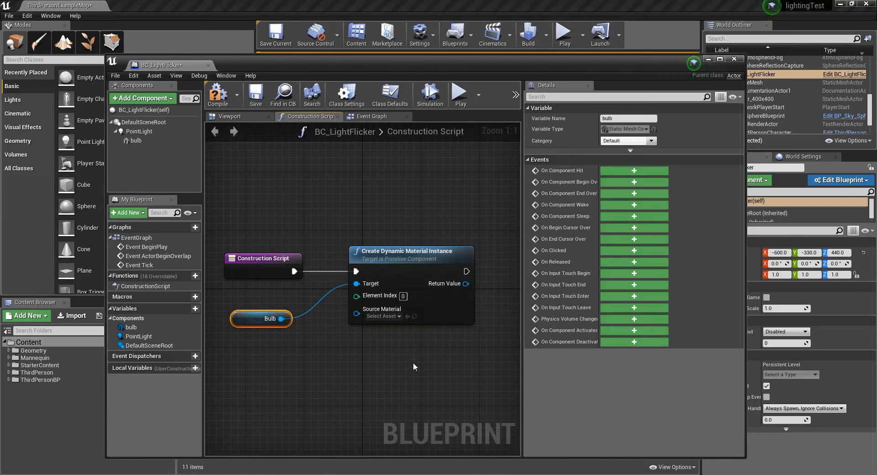
right_click_drag(446, 388, 421, 382)
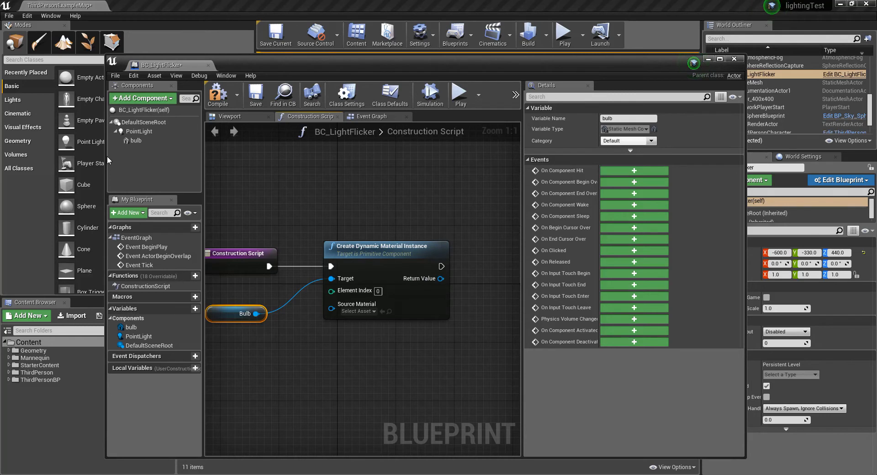
left_click_drag(106, 155, 50, 155)
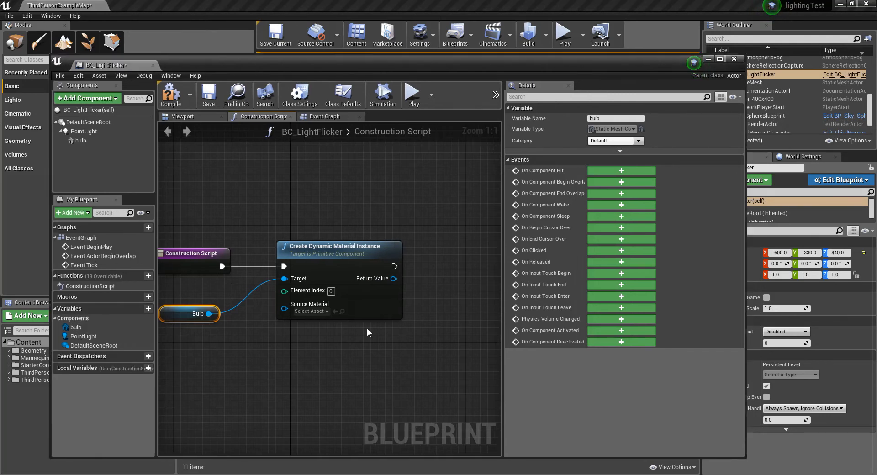
Step: Widen the graph area and shift all the Construction Script nodes slightly to the right
left_click_drag(501, 288, 606, 288)
left_click_drag(189, 220, 338, 352)
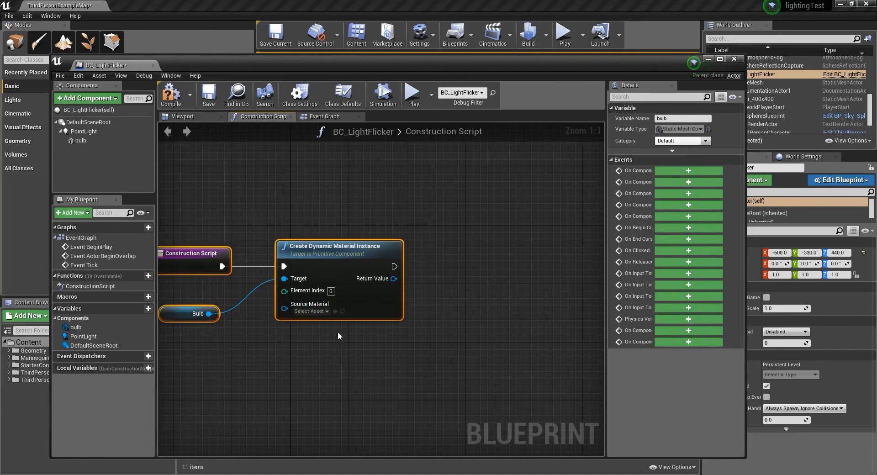
left_click_drag(318, 253, 340, 253)
left_click(420, 363)
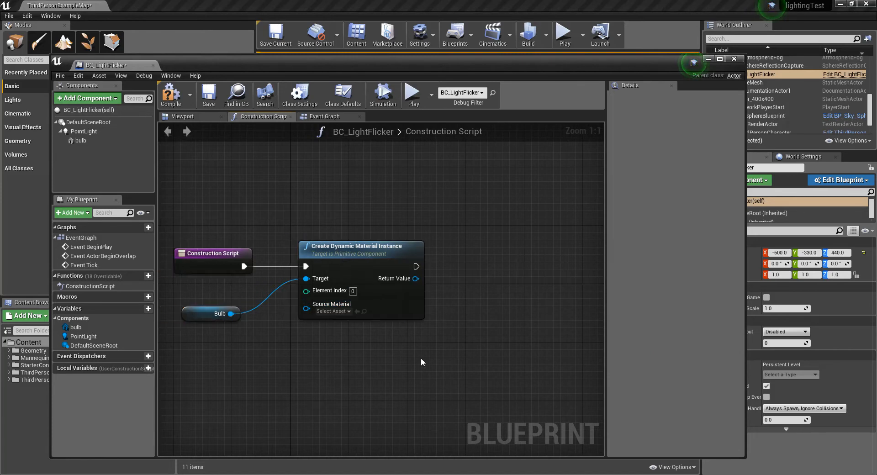
Step: Promote the Return Value of Create Dynamic Material Instance to a variable and align its SET node with the execution line
right_click(416, 278)
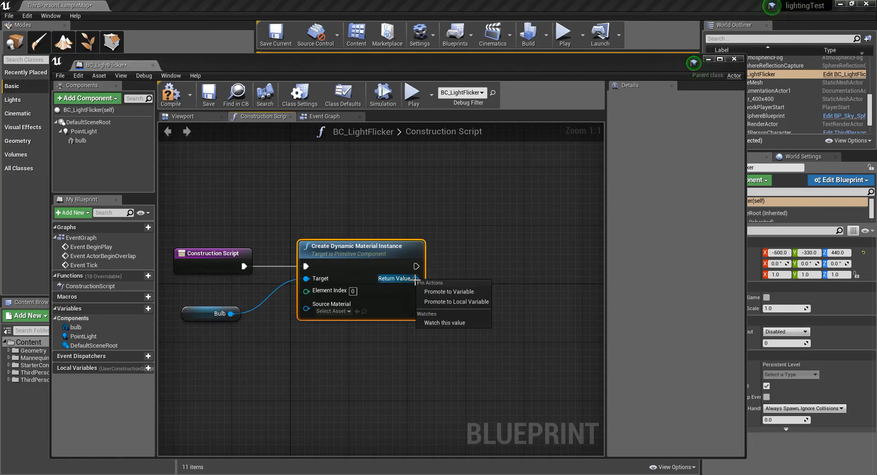
left_click(448, 298)
left_click_drag(491, 264, 491, 278)
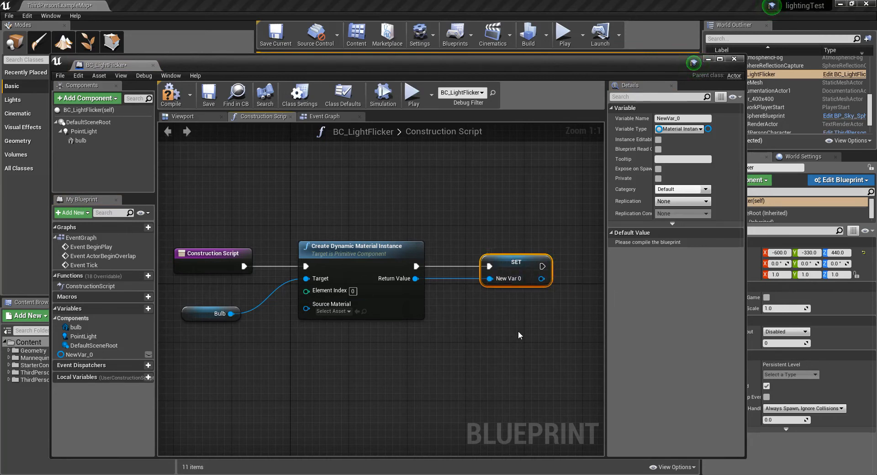
Step: Rename the new variable to DynamicMat, and compile and save the blueprint
left_click(681, 118)
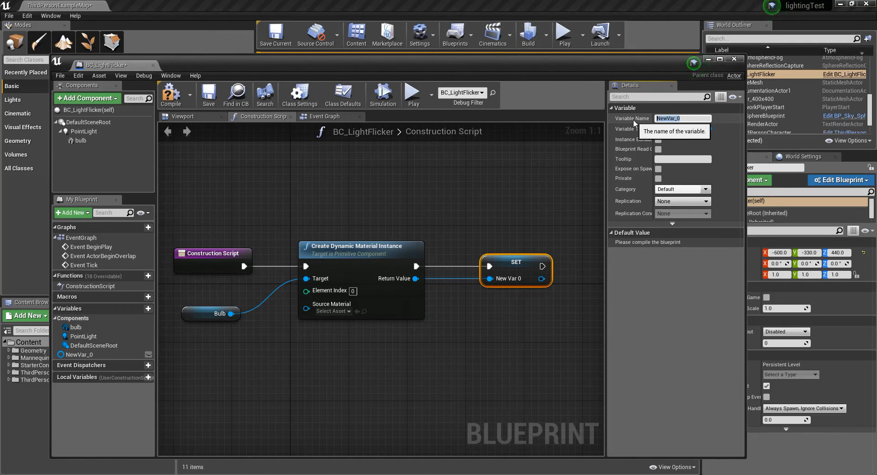
type("yn")
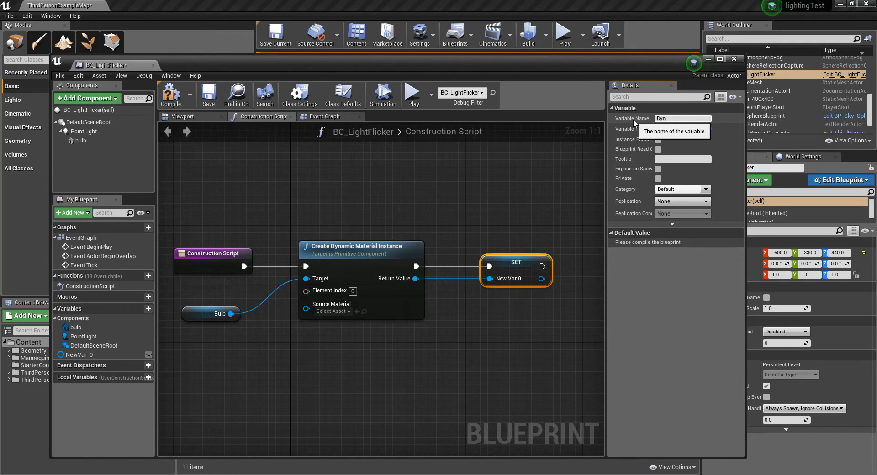
type("amicMat")
key("Return")
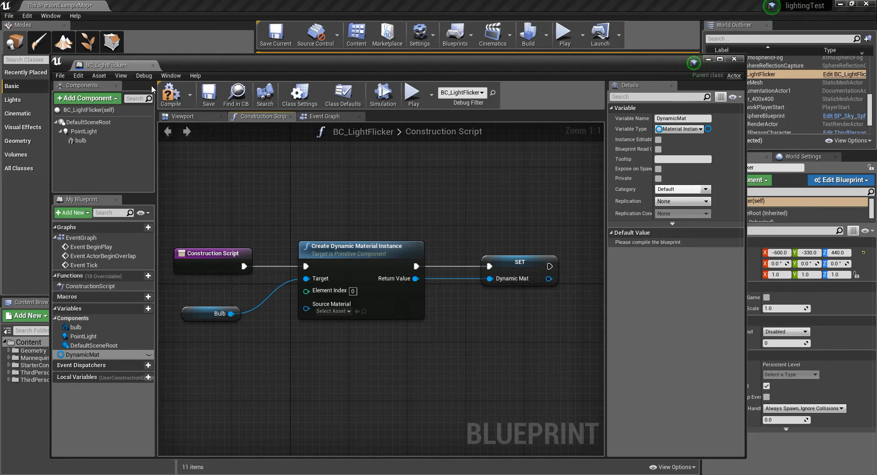
left_click(171, 95)
left_click(216, 101)
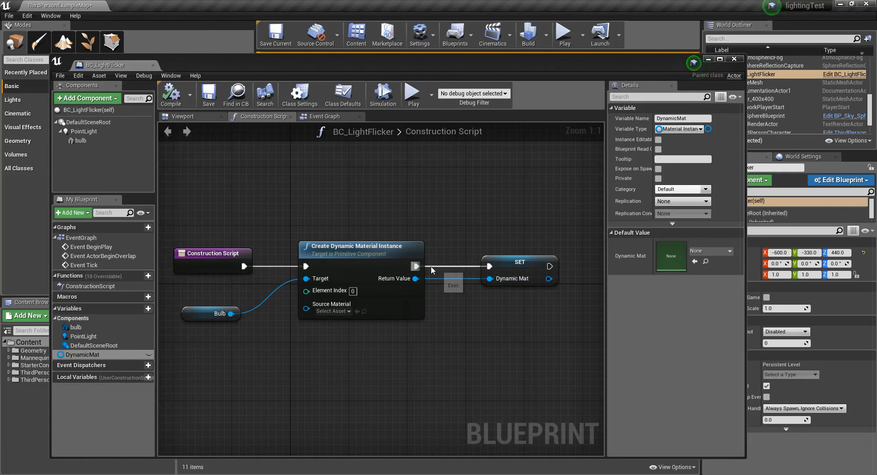
Step: Delete the Event ActorBeginOverlap and Event Tick nodes from the Event Graph
left_click(330, 117)
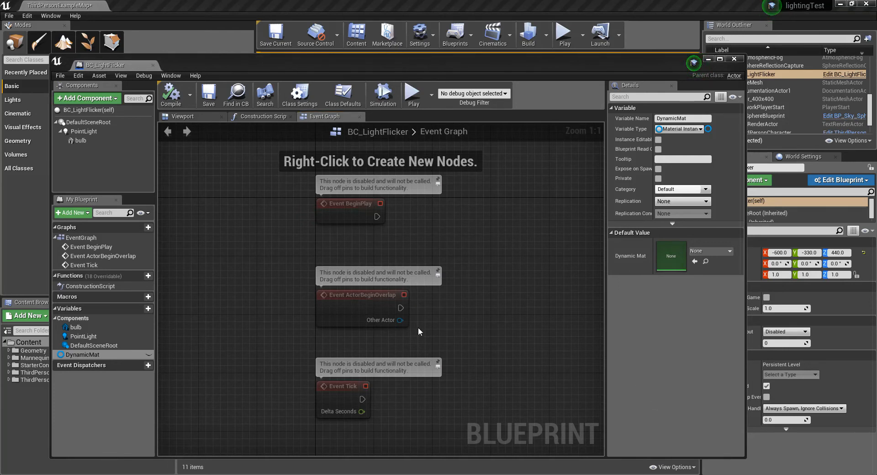
left_click(348, 295)
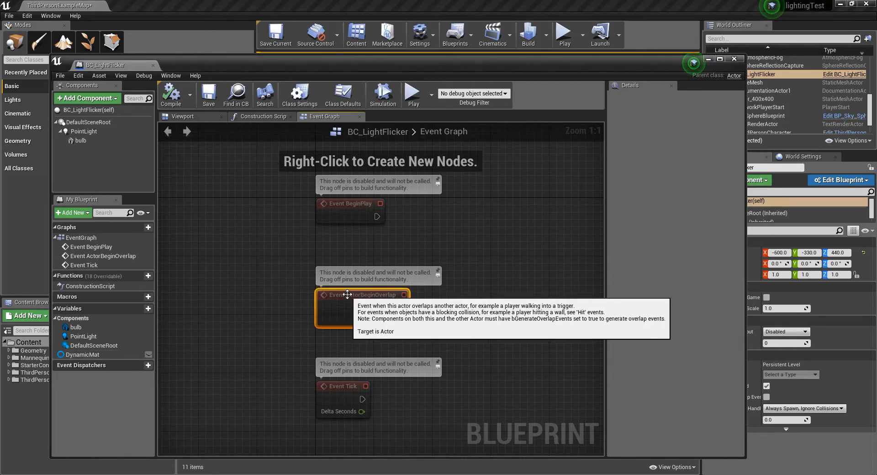
key("Delete")
left_click(340, 386)
key("Delete")
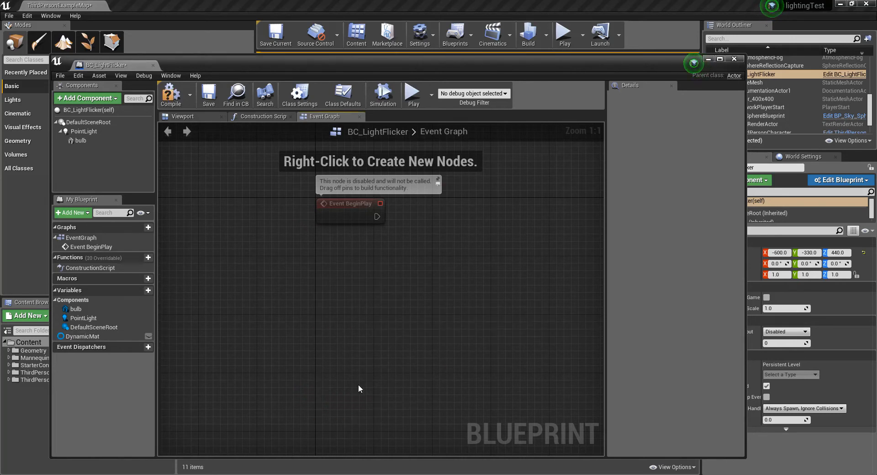
Step: Move Event BeginPlay to the left to free up space and place a PointLight reference above it
left_click_drag(344, 204, 240, 218)
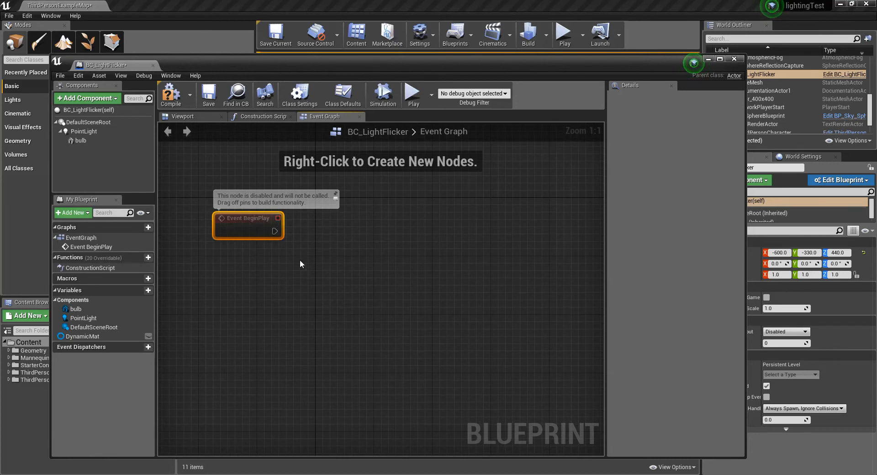
left_click_drag(250, 217, 236, 218)
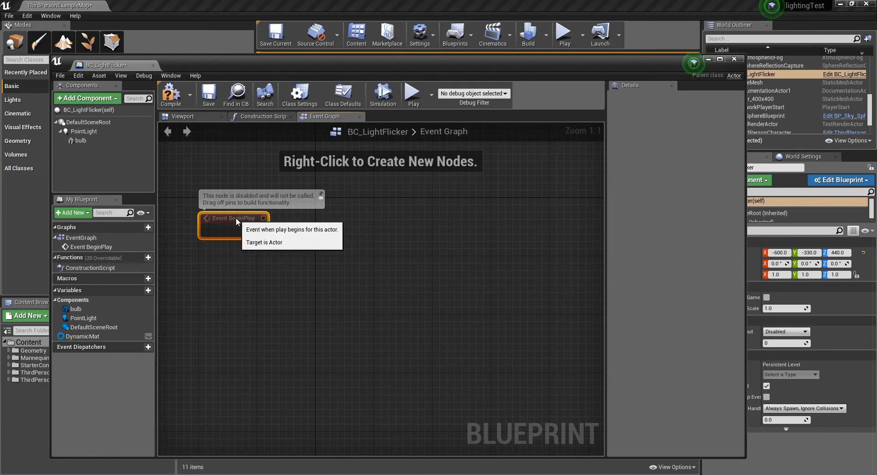
left_click(381, 354)
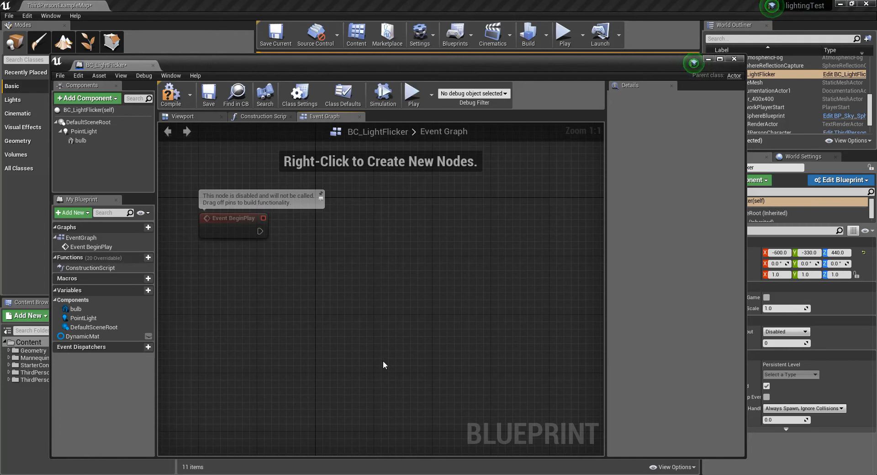
left_click(84, 132)
left_click_drag(85, 131, 244, 169)
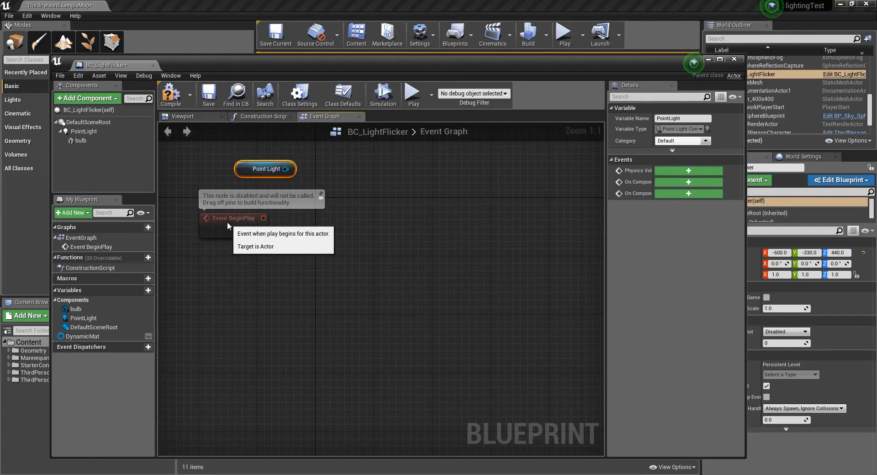
left_click_drag(228, 235, 228, 257)
left_click_drag(249, 171, 227, 179)
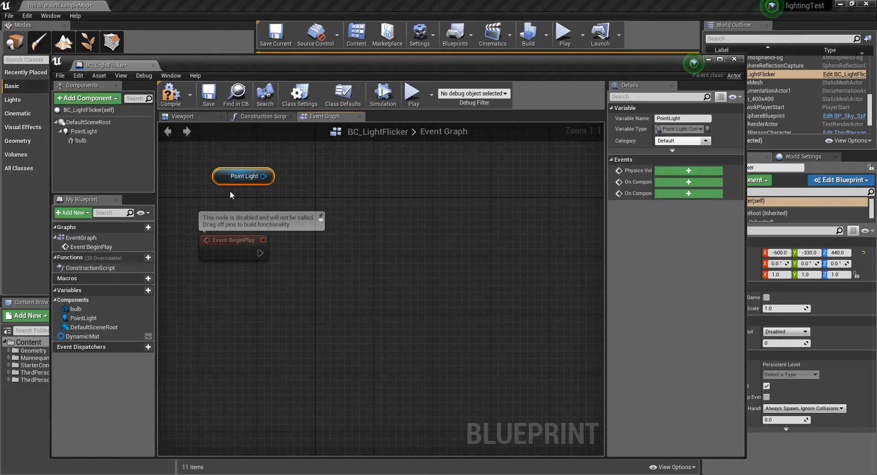
Step: Inspect the point light's properties with the light selected in the blueprint's viewport, and return to the Event Graph
left_click(194, 115)
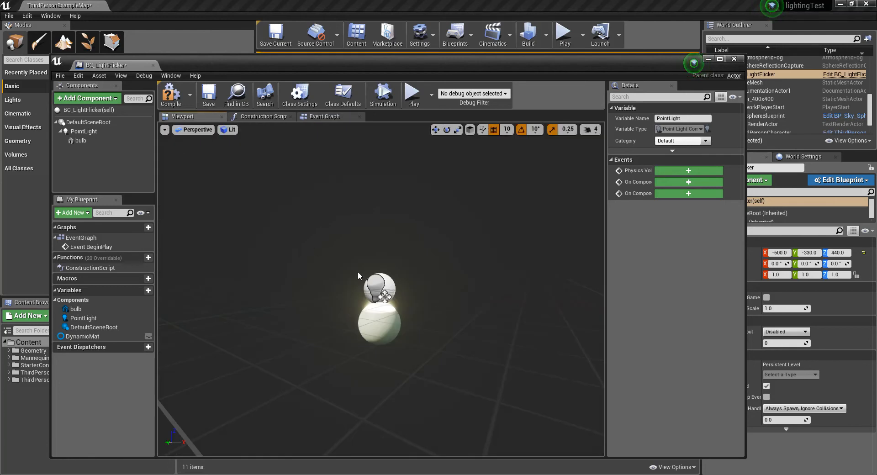
left_click(376, 287)
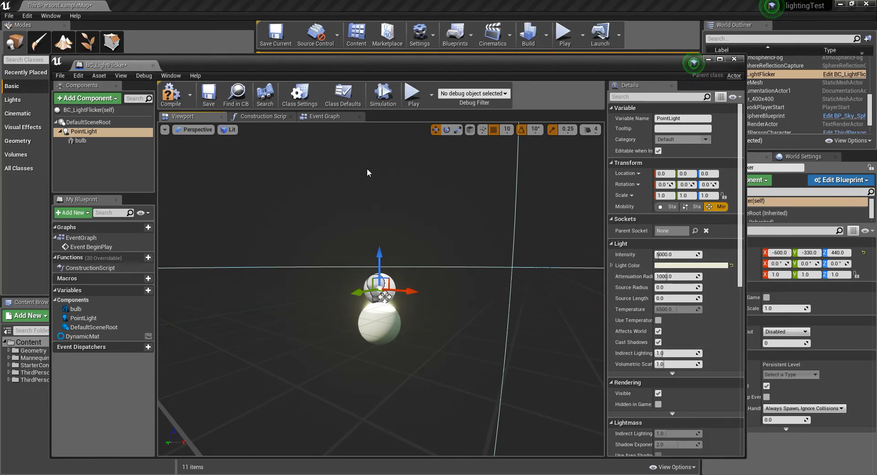
left_click(324, 116)
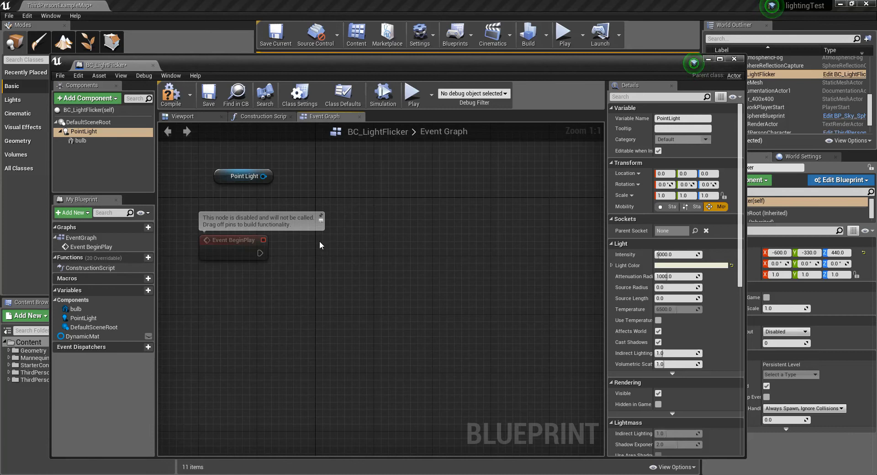
Step: Create a Set Intensity node with the Point Light as its target and connect Event BeginPlay's execution output to it
left_click_drag(263, 176, 413, 222)
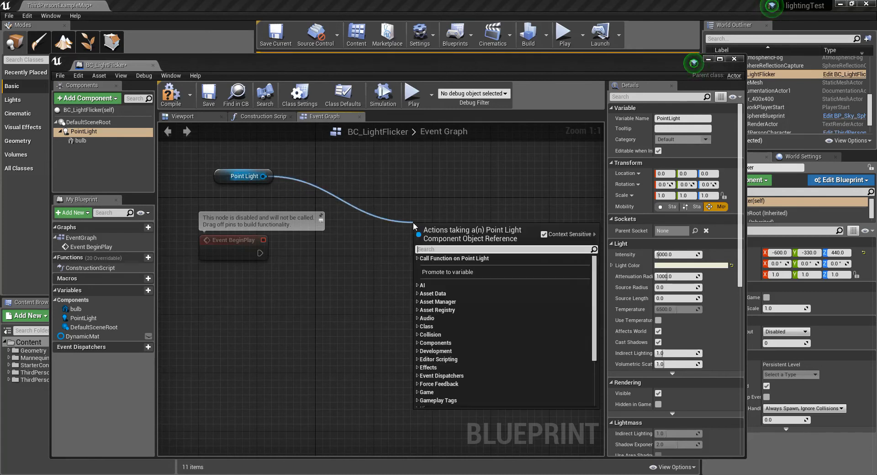
type("set ")
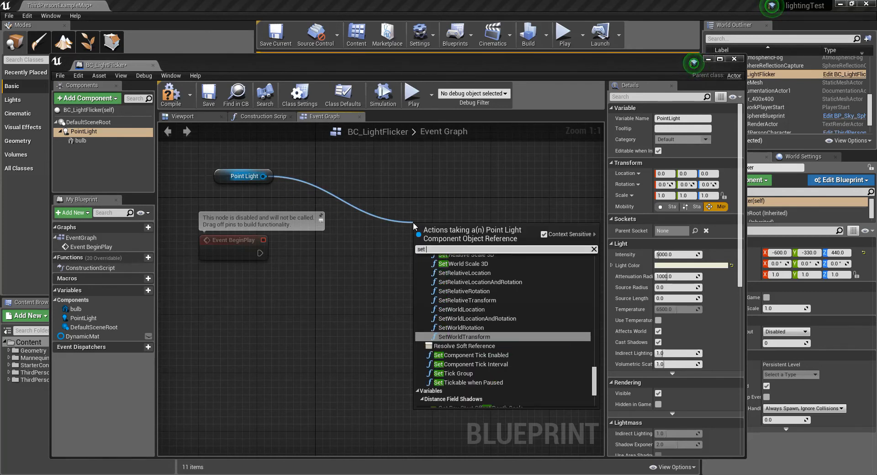
type("intensi")
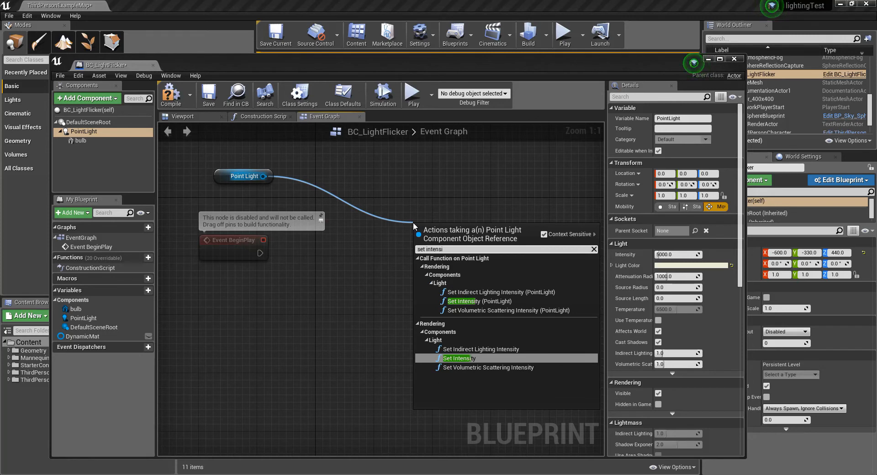
type("t")
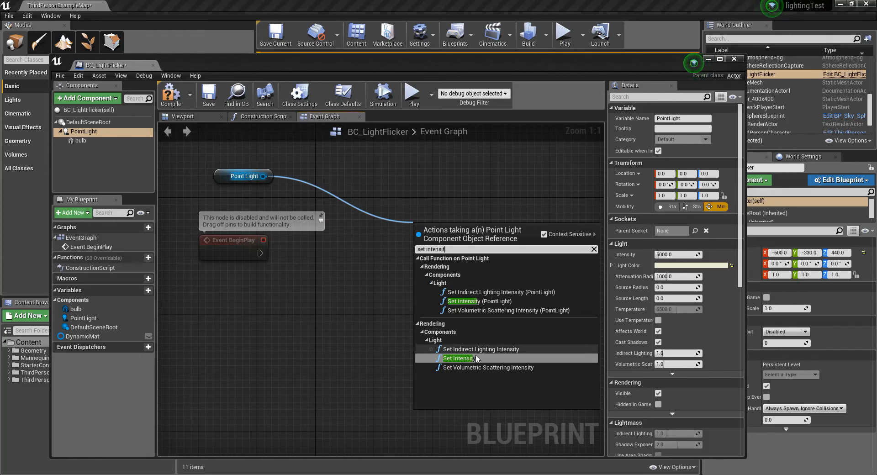
left_click(458, 357)
left_click_drag(446, 237, 366, 238)
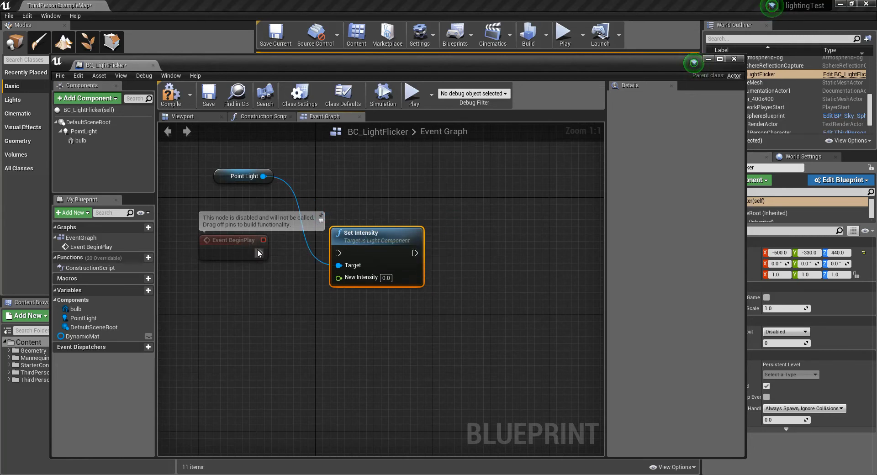
left_click_drag(257, 252, 338, 252)
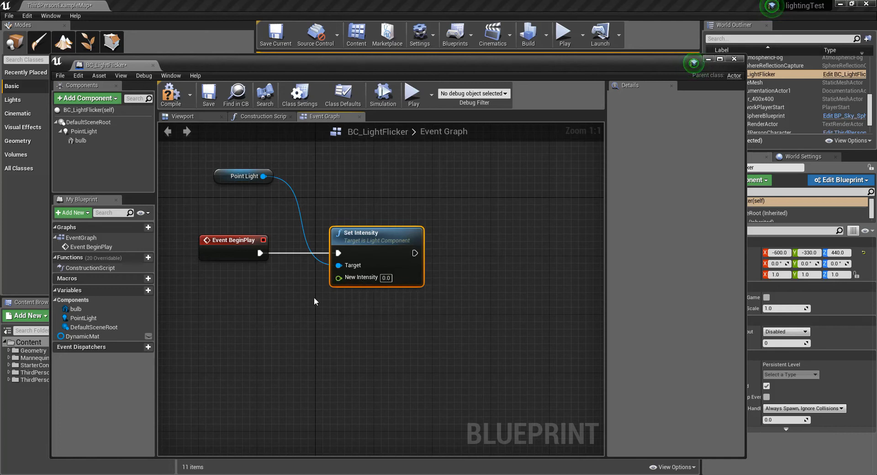
Step: Add a Random Float in Range node below Event BeginPlay and shift Set Intensity to the right to make room
right_click_drag(322, 318, 324, 318)
type("random")
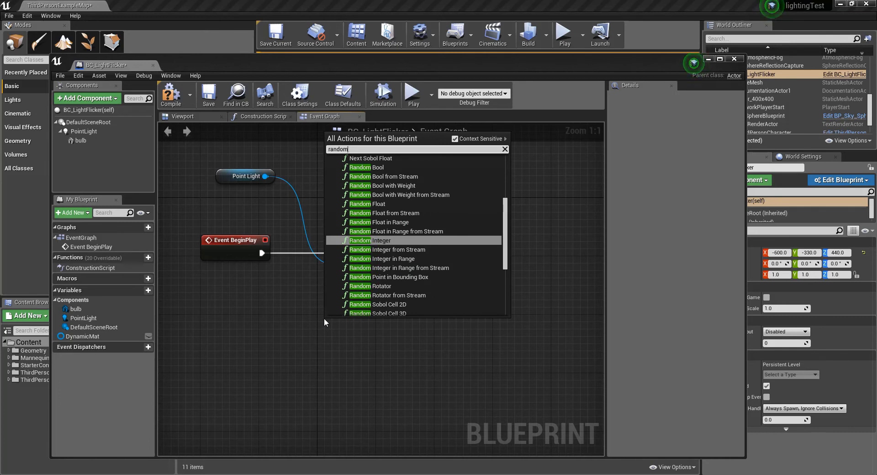
type(" float")
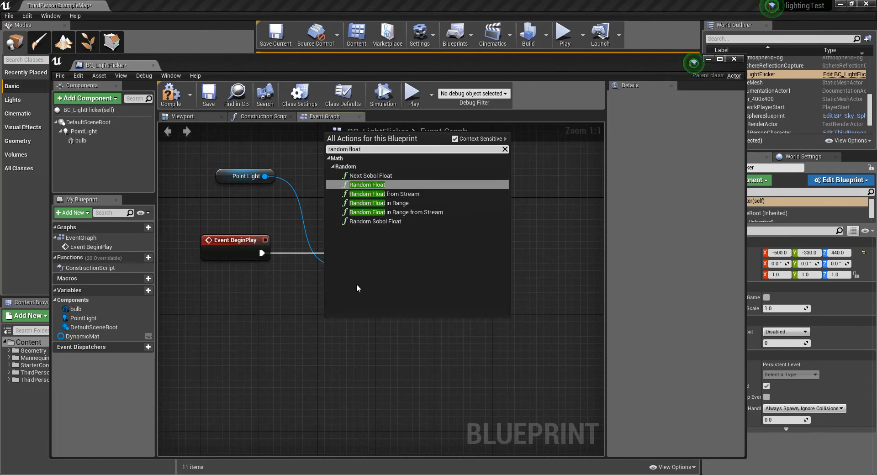
left_click(396, 202)
left_click_drag(384, 321, 267, 299)
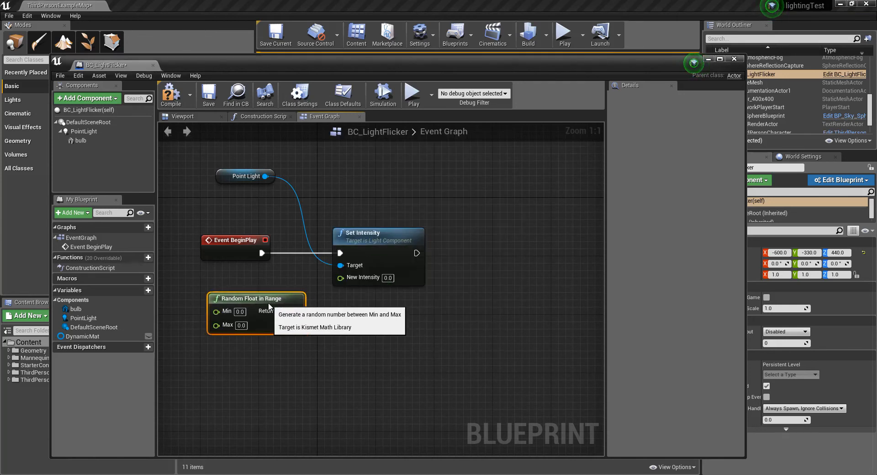
left_click_drag(388, 244, 416, 244)
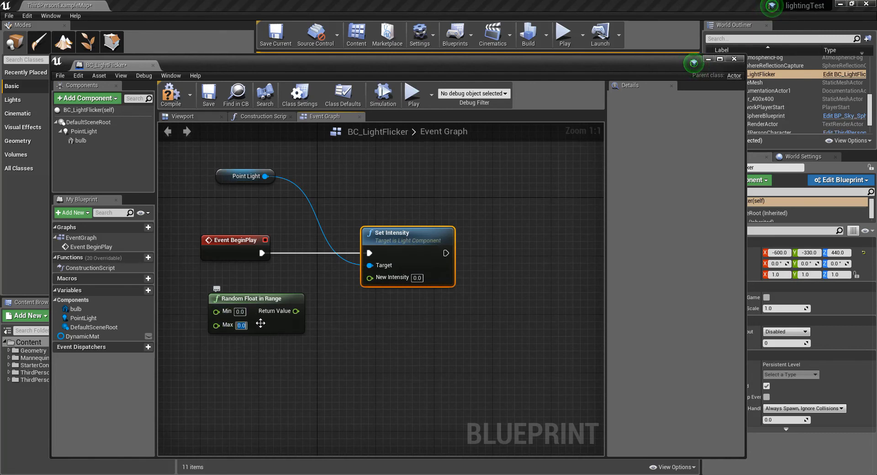
Step: Set the random range's Max to 1200, connect its Return Value to New Intensity, and tidy up both nodes
type("1200")
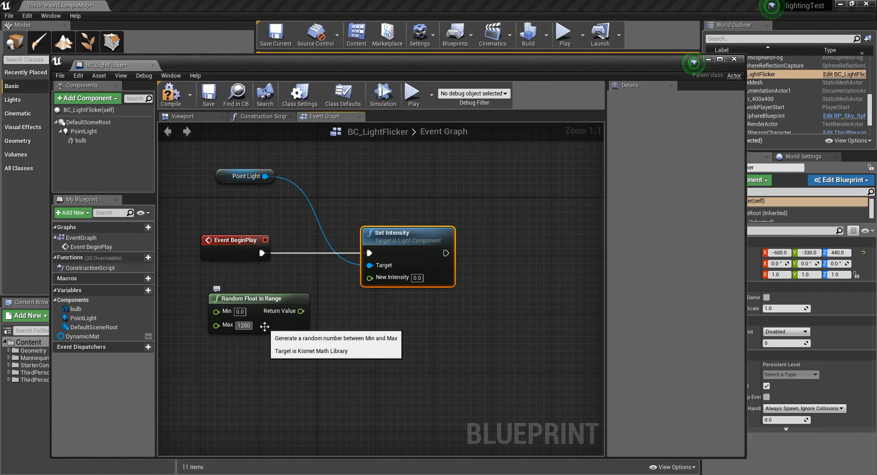
left_click(267, 344)
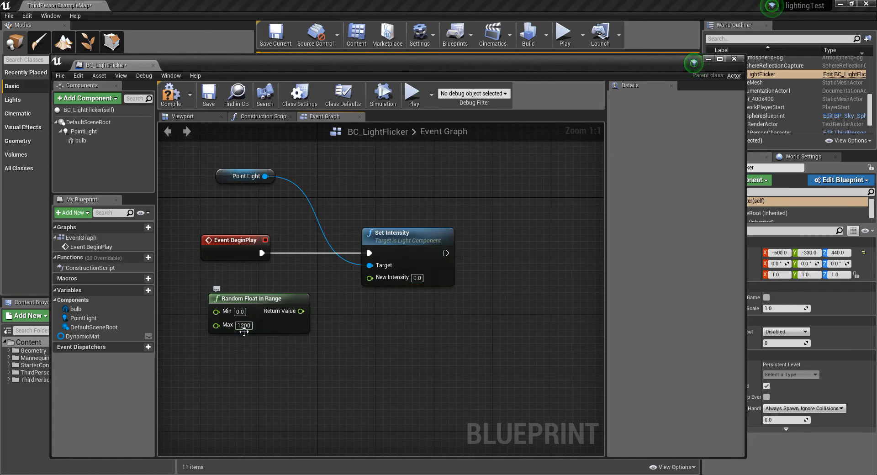
left_click_drag(300, 312, 369, 278)
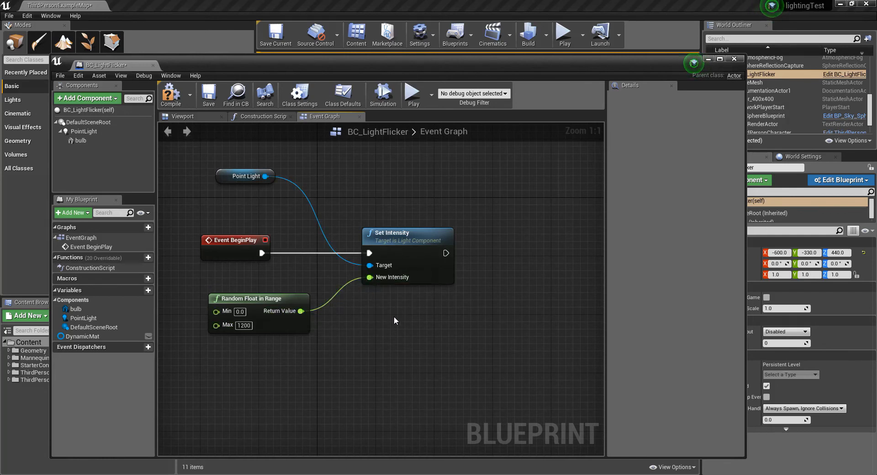
left_click_drag(274, 300, 267, 299)
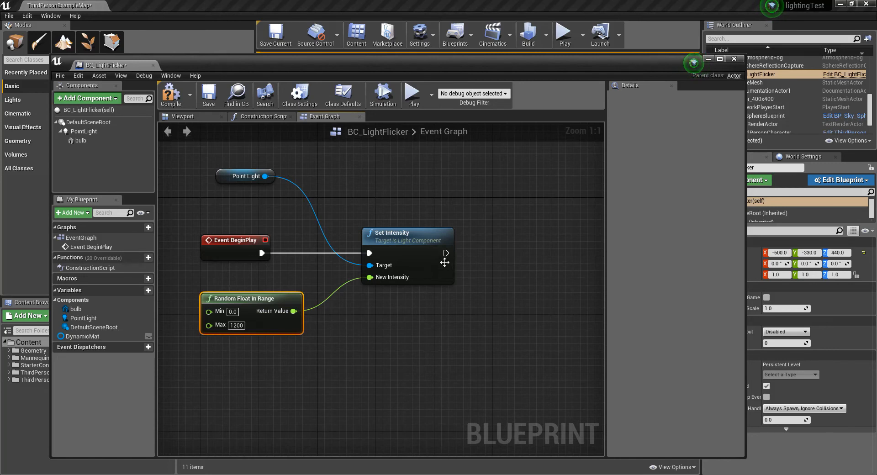
left_click_drag(419, 239, 389, 241)
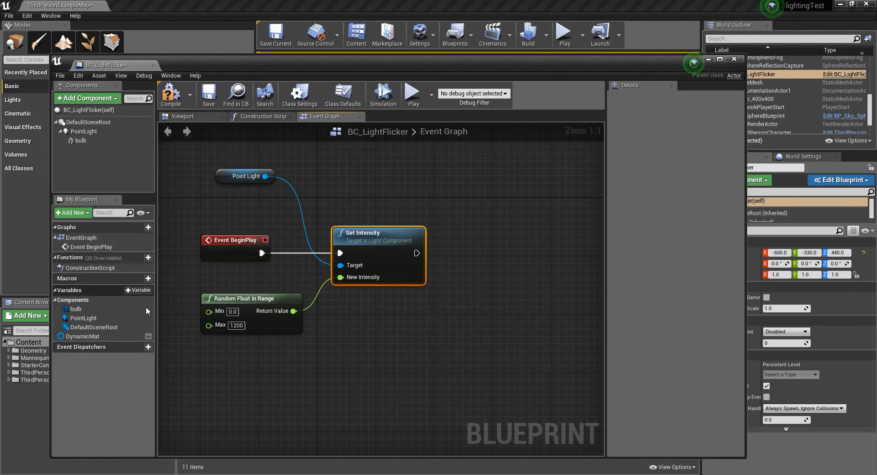
Step: Add a getter node for the DynamicMat variable and place it below the Set Intensity node
left_click(84, 338)
left_click_drag(84, 339, 259, 362)
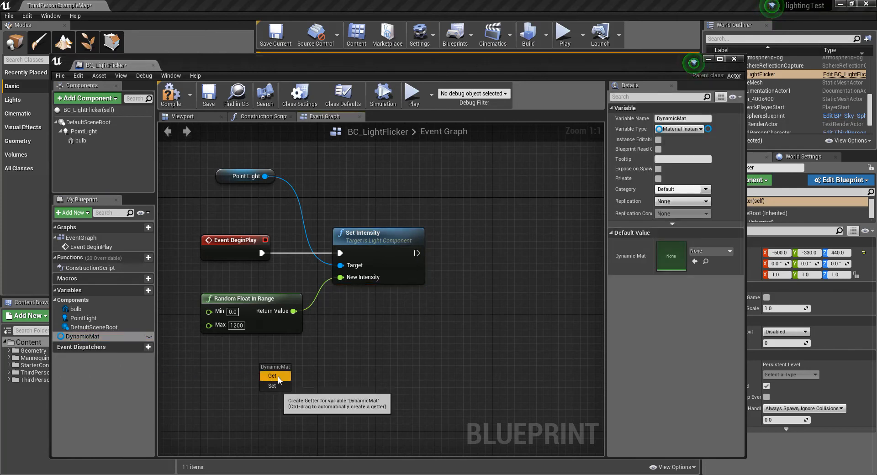
left_click(273, 376)
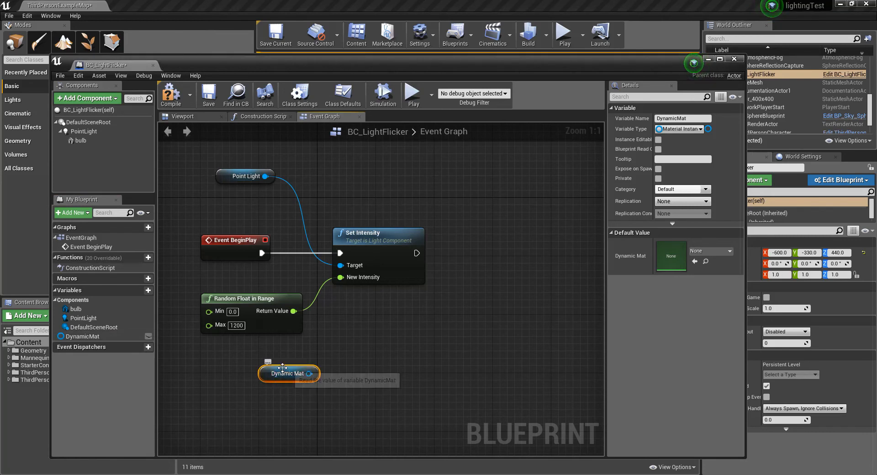
left_click_drag(281, 379, 468, 319)
left_click(465, 370)
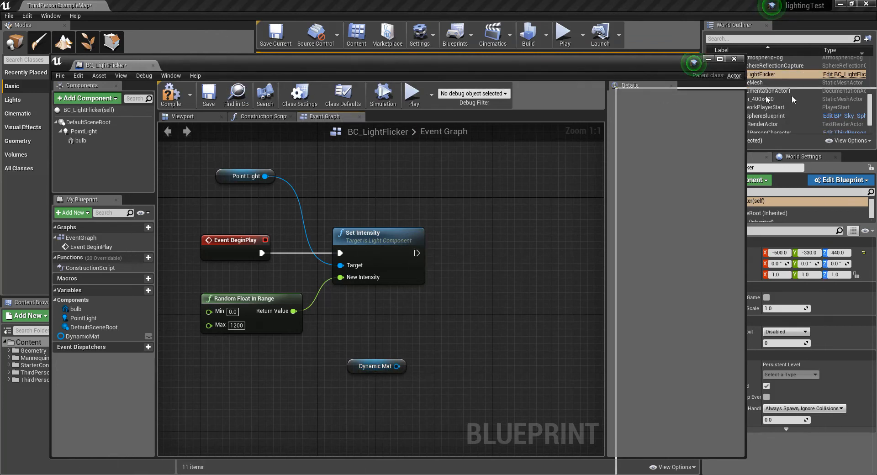
Step: Open the M_bulbLight material docked beside the blueprint and copy the EmissiveStrength parameter's name
left_click(708, 59)
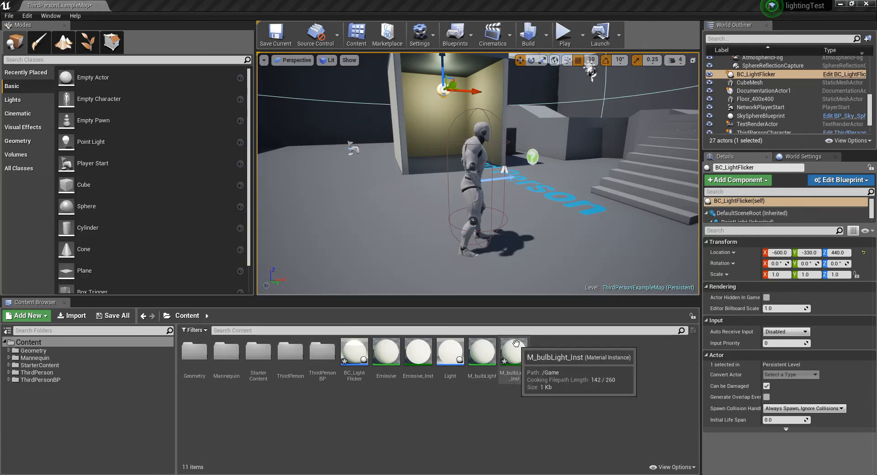
left_click(477, 351)
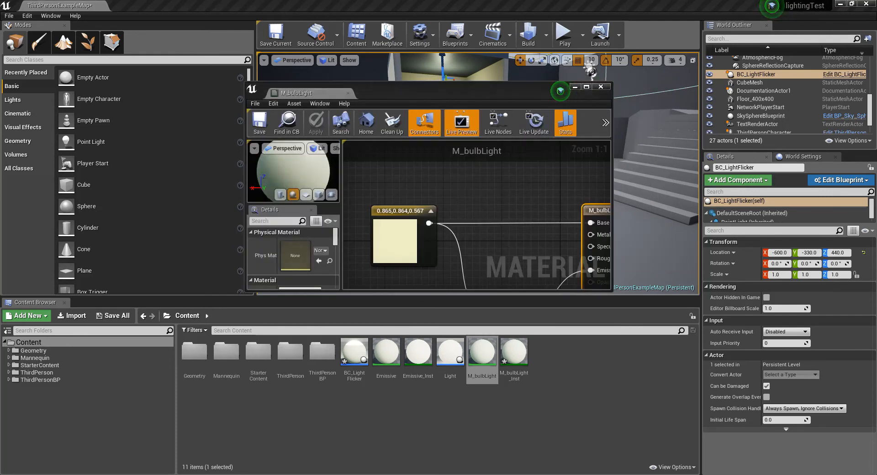
left_click_drag(876, 86, 198, 109)
left_click_drag(360, 97, 314, 117)
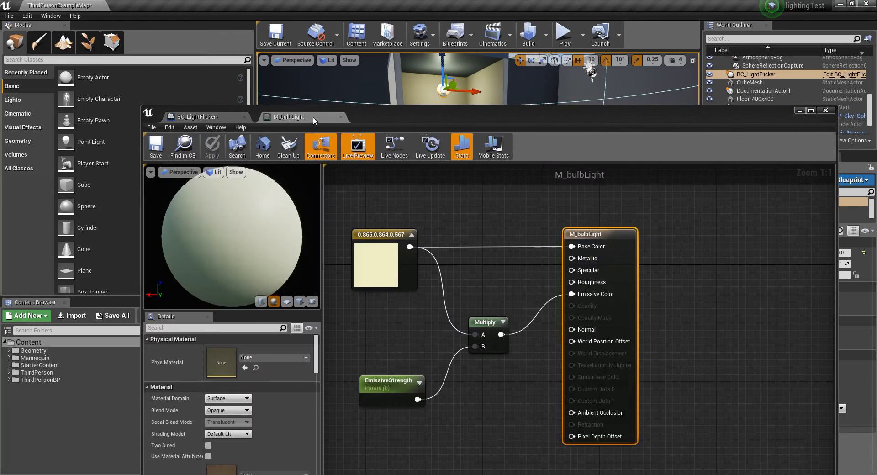
left_click_drag(380, 117, 362, 52)
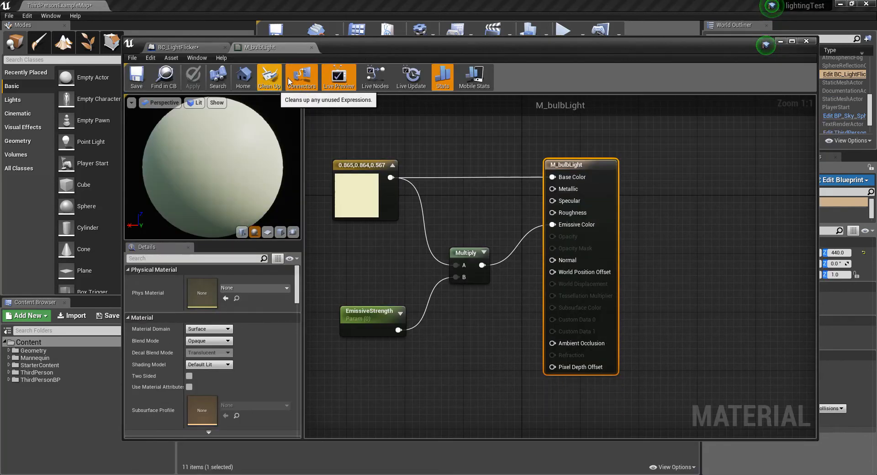
left_click(381, 313)
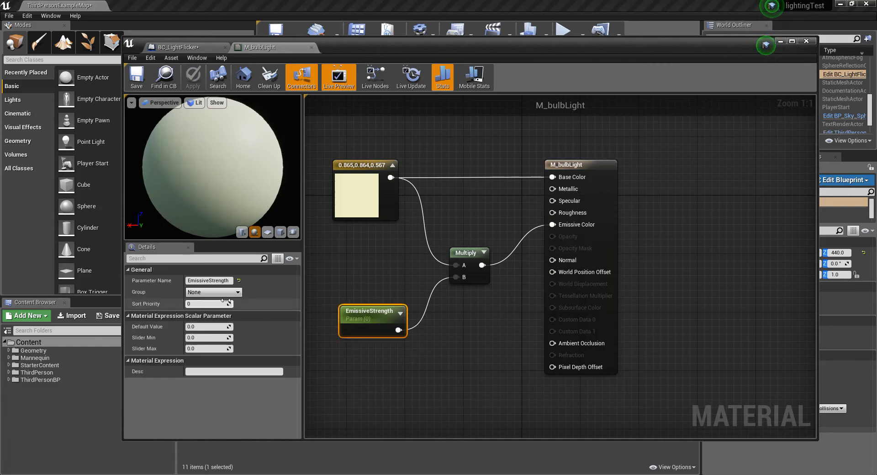
left_click(229, 281)
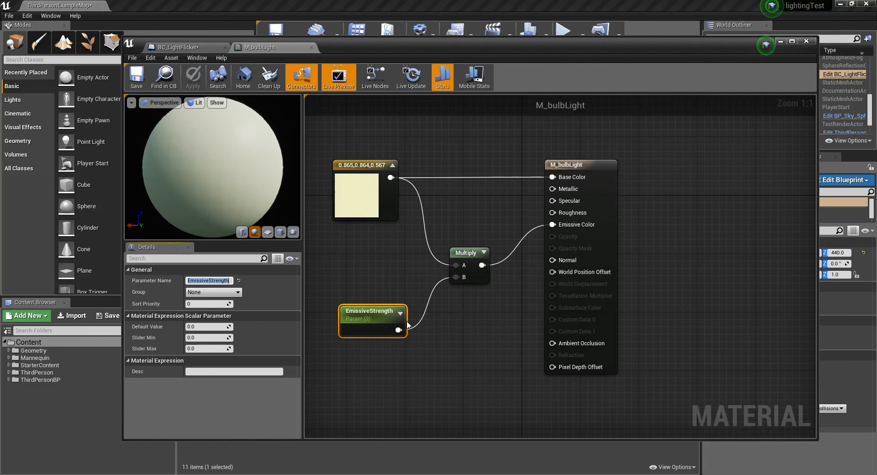
Step: In the BC_LightFlicker Event Graph, create a Set Scalar Parameter Value node targeting Dynamic Mat and place it beside Set Intensity
left_click(199, 45)
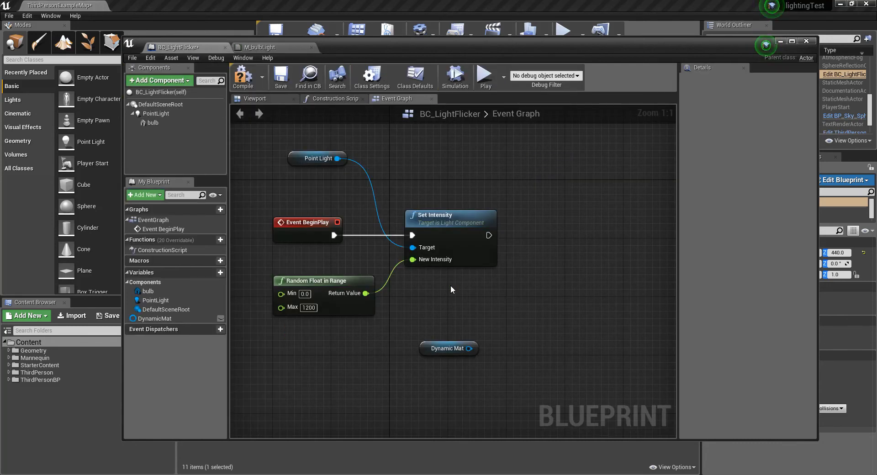
left_click_drag(468, 349, 534, 292)
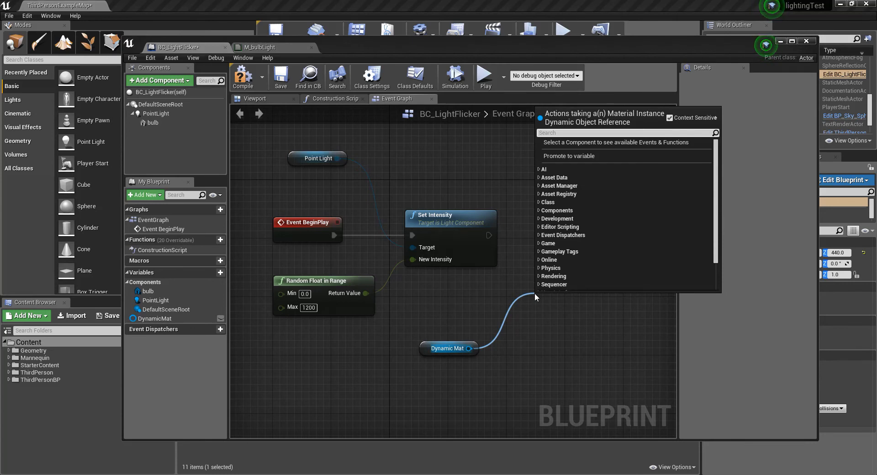
type("set scalar")
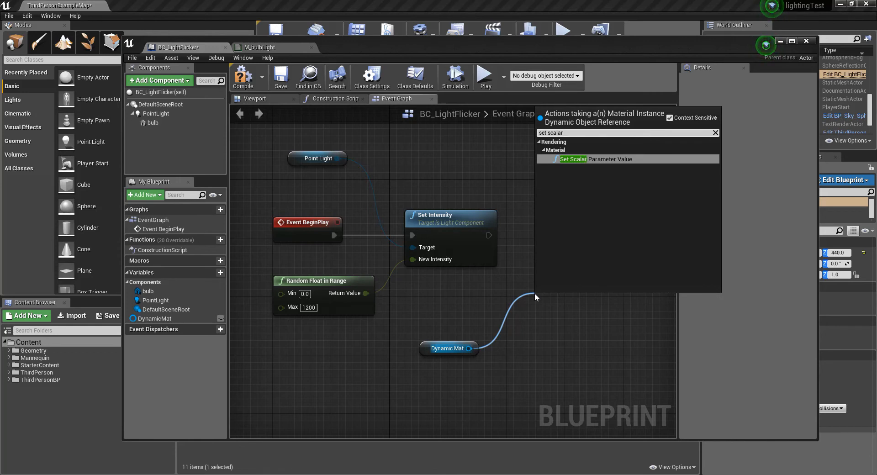
left_click(604, 157)
left_click_drag(567, 296, 563, 221)
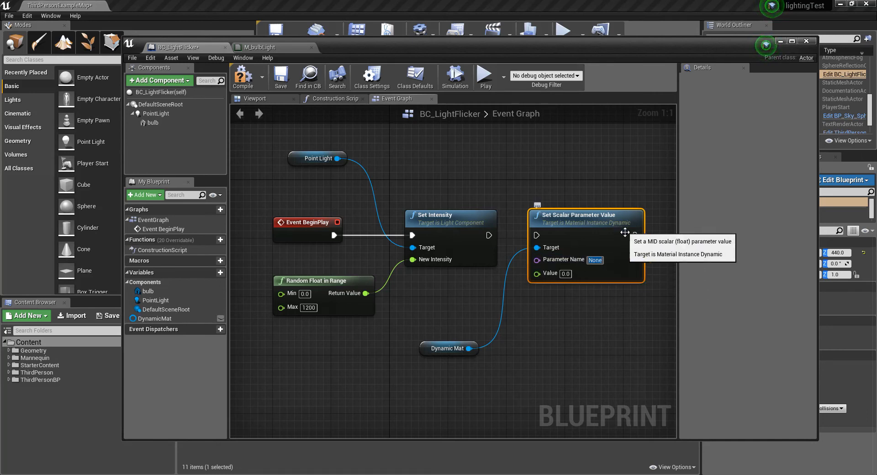
Step: Set the scalar node's Parameter Name to EmissiveStrength and compare it with the parameter in the M_bulbLight material
type("EmissiveStrength")
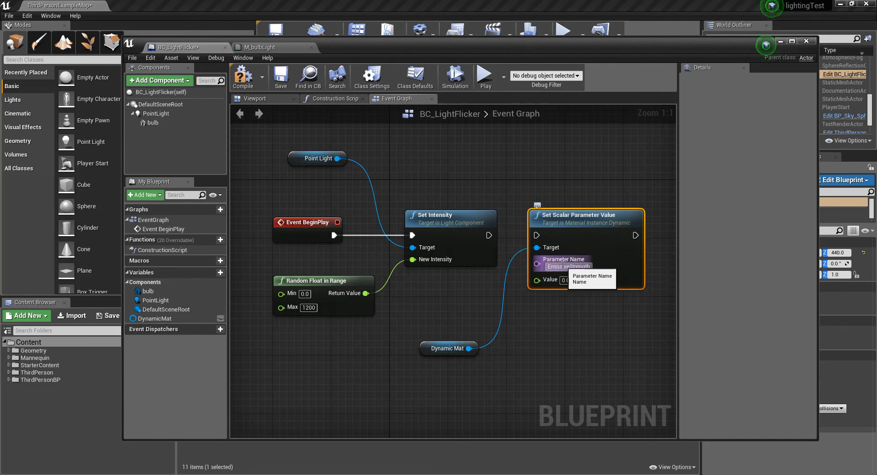
key("Return")
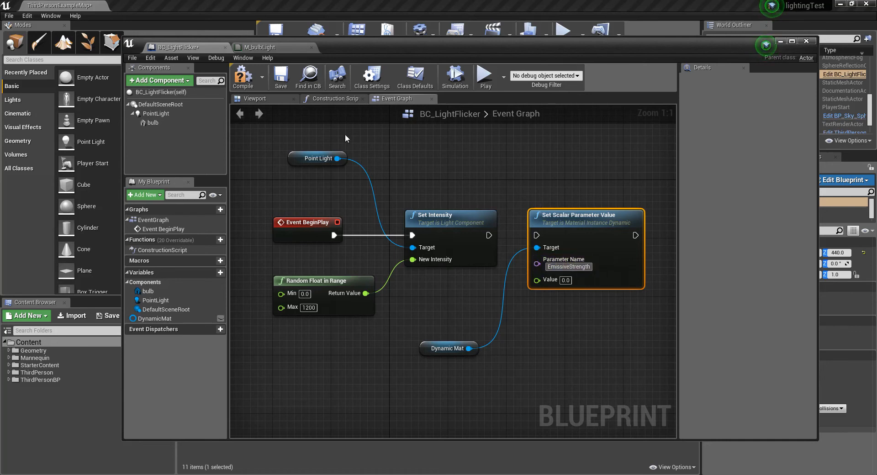
left_click(281, 49)
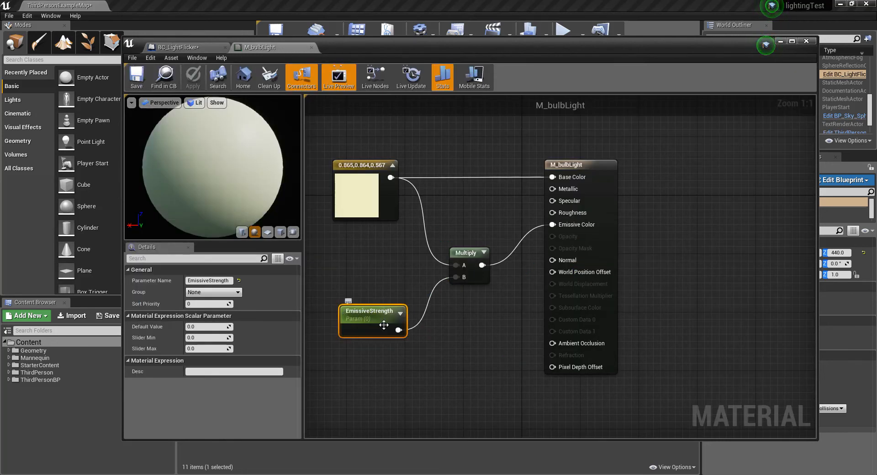
left_click(178, 47)
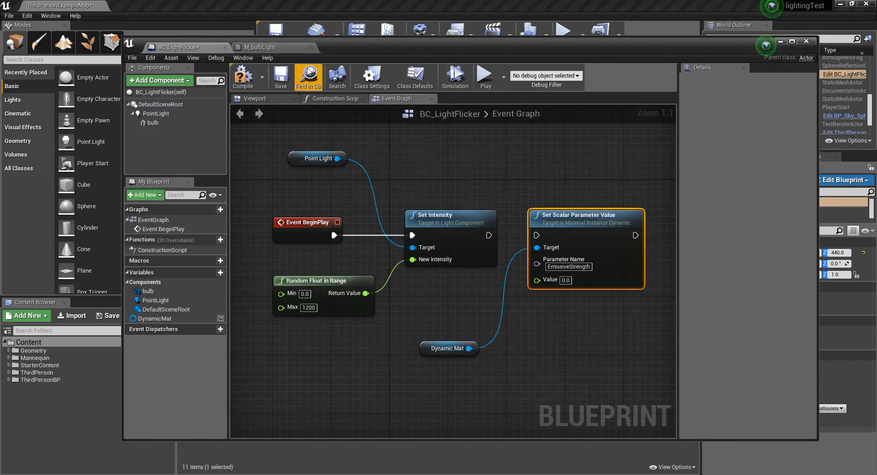
Step: Space out Set Scalar Parameter Value and connect Set Intensity's execution output to it
left_click_drag(579, 218, 586, 218)
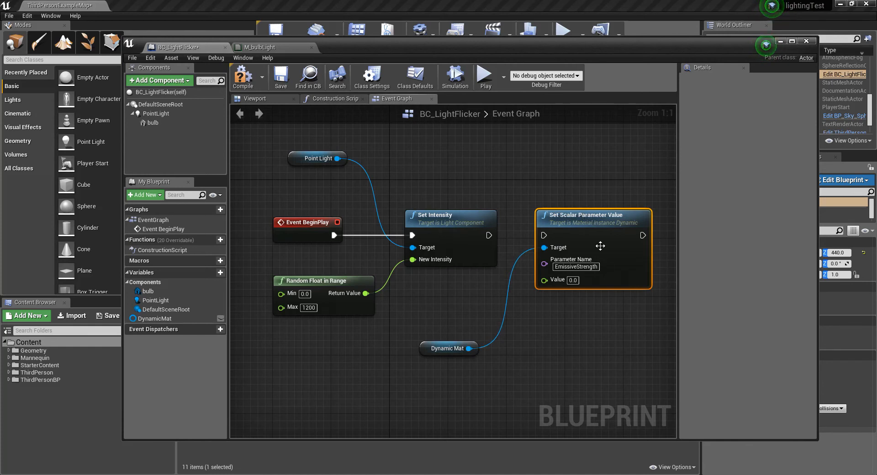
left_click(484, 228)
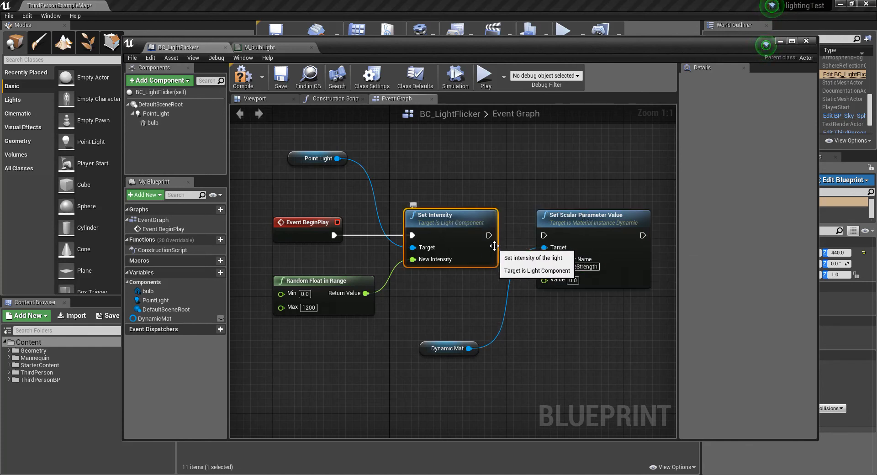
left_click_drag(488, 235, 544, 235)
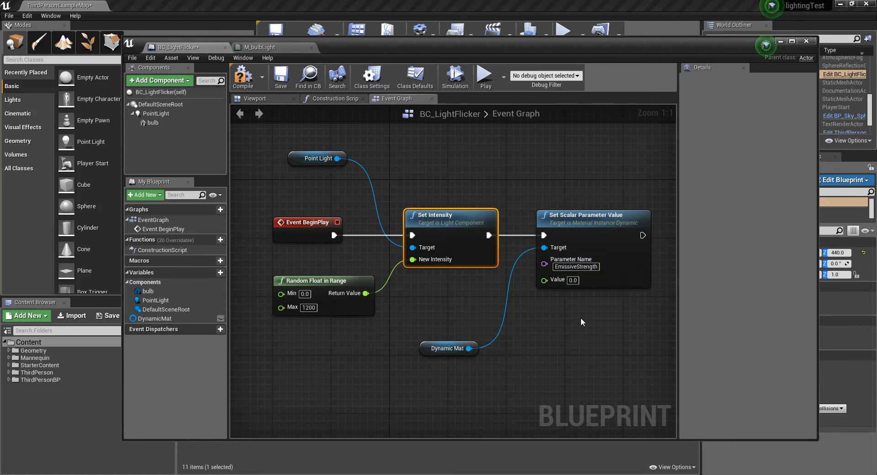
Step: Add a Delay node after Set Scalar Parameter Value, connected to its execution output, with some space between them
scroll(599, 338, "down", 2)
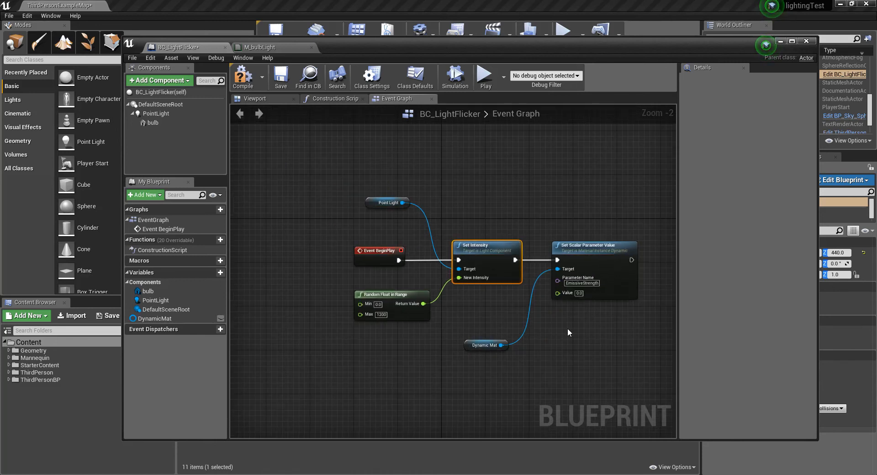
scroll(574, 329, "up", 1)
right_click_drag(591, 325, 513, 311)
scroll(542, 330, "down", 1)
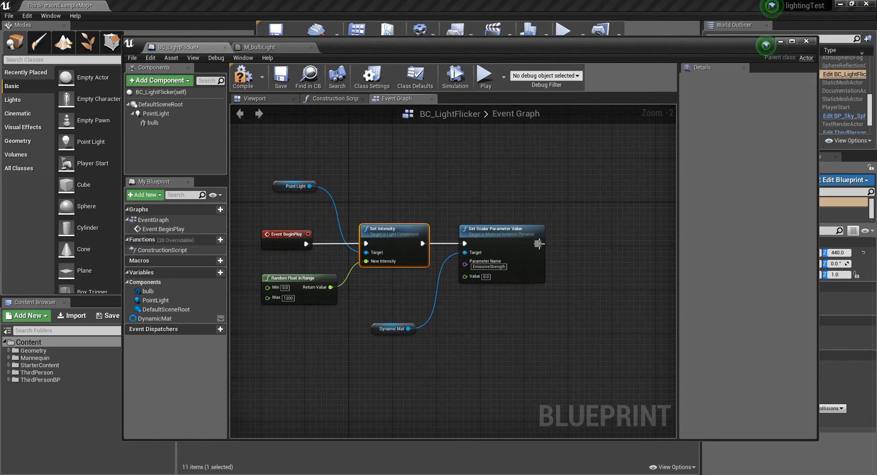
left_click_drag(539, 243, 588, 240)
type("delay")
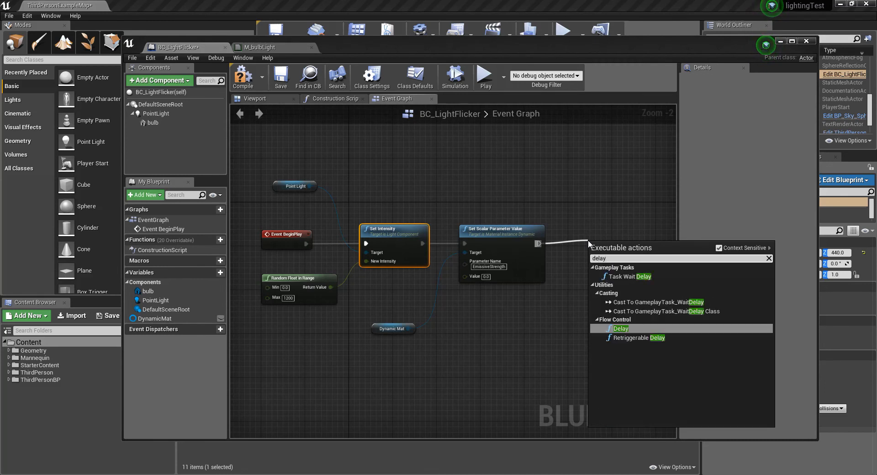
left_click(621, 327)
left_click_drag(613, 243, 604, 233)
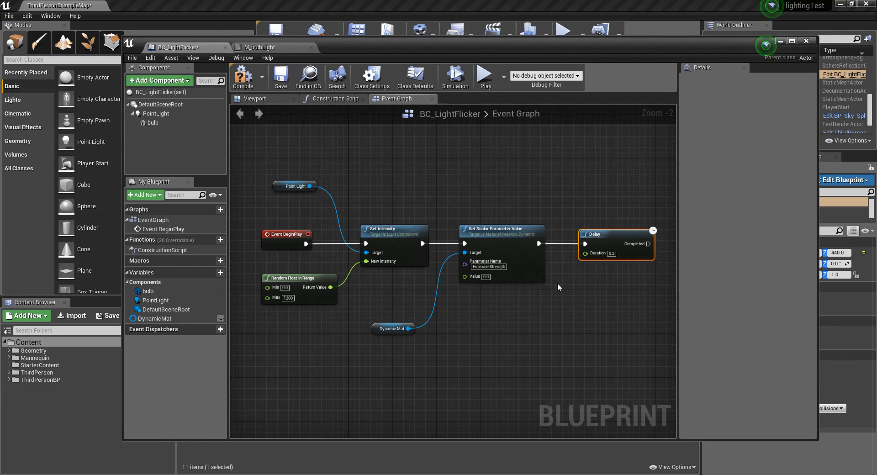
left_click_drag(604, 234, 615, 233)
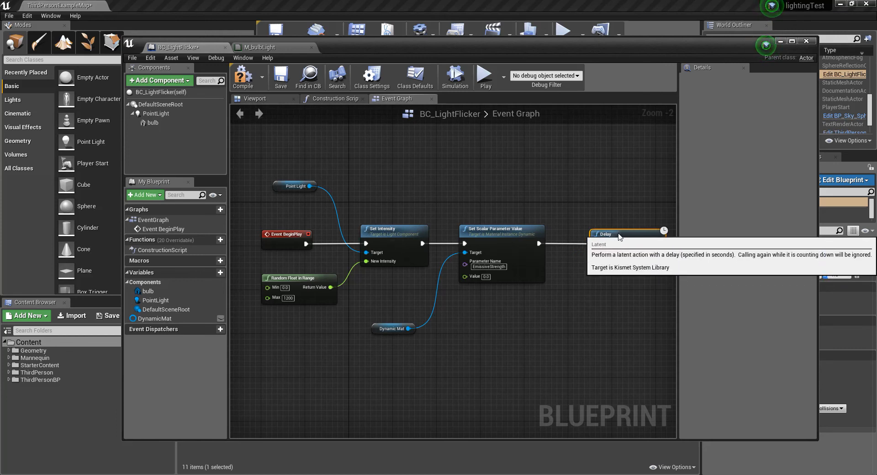
left_click(586, 288)
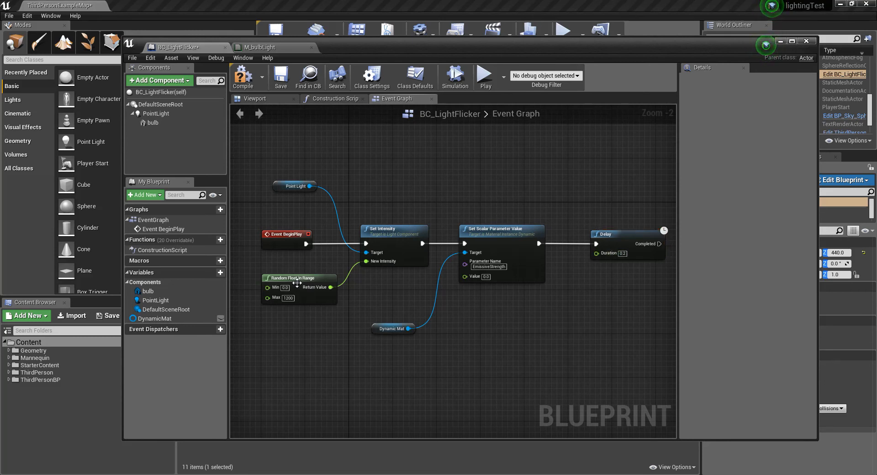
left_click(297, 280)
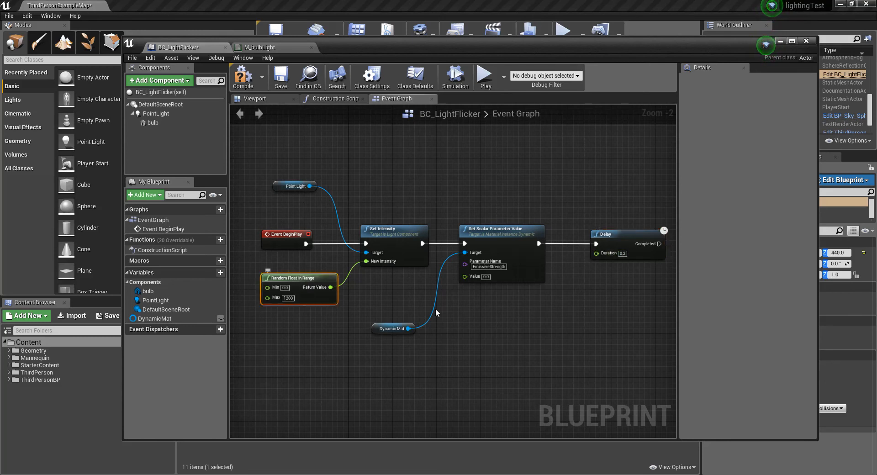
left_click(594, 307)
left_click(300, 277)
left_click(580, 294)
left_click(320, 282)
key("ctrl+v")
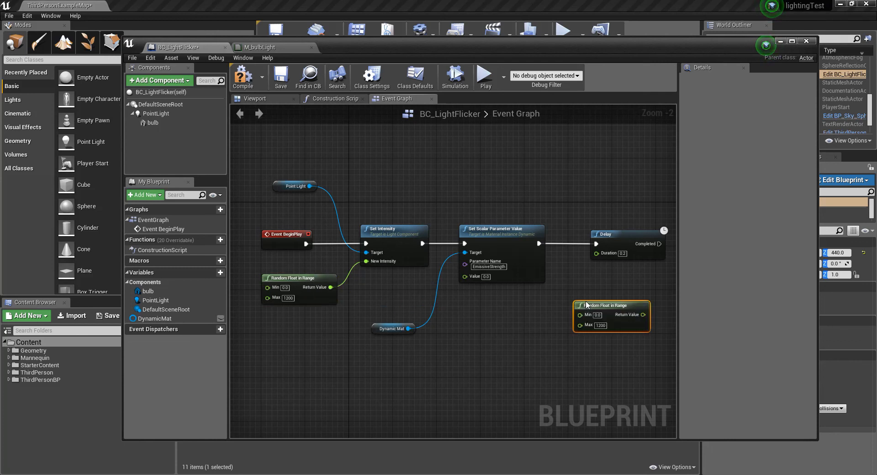
left_click_drag(597, 305, 578, 307)
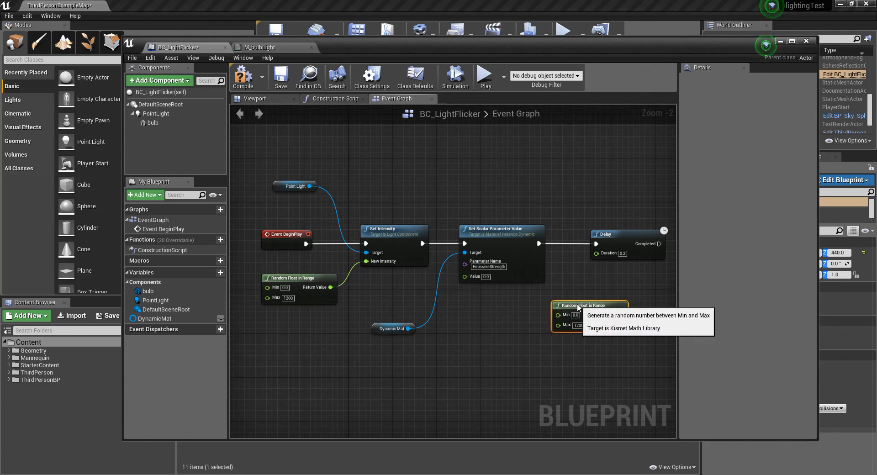
left_click(577, 350)
left_click_drag(586, 315, 572, 310)
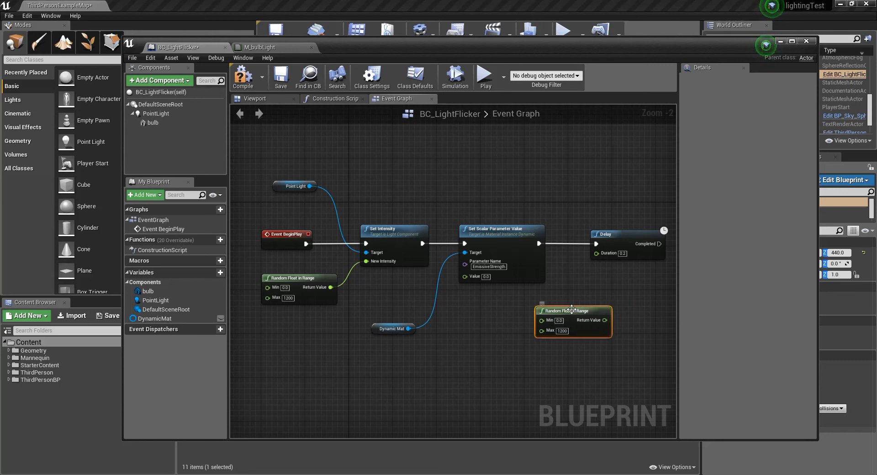
key("Delete")
Step: Duplicate the Random Float in Range node and place the copy below Set Scalar Parameter Value
left_click_drag(456, 309, 310, 274)
key("ctrl+v")
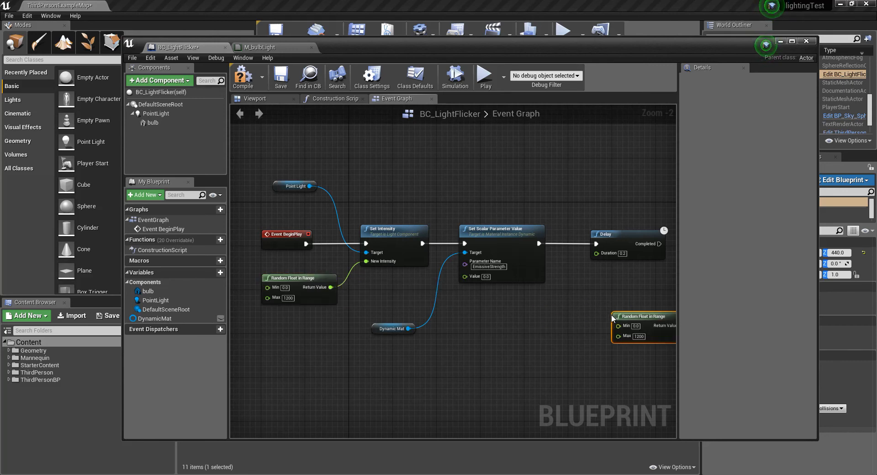
left_click_drag(633, 316, 545, 310)
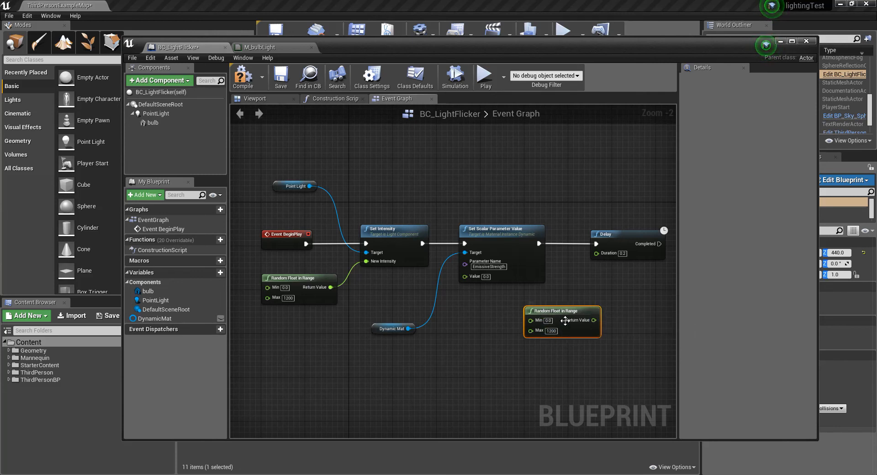
left_click_drag(565, 311, 532, 311)
Step: Set the duplicated random range's Max to 0.3 and connect its Return Value to the Delay's Duration
left_click(523, 332)
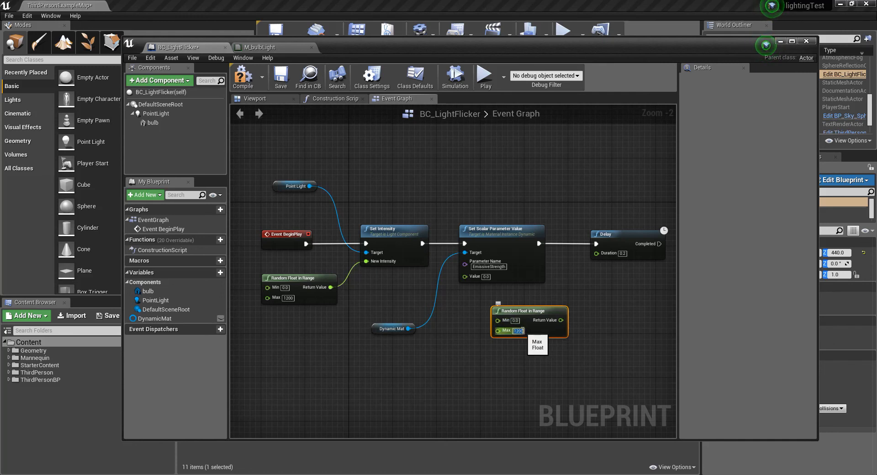
type("0.3")
key("Return")
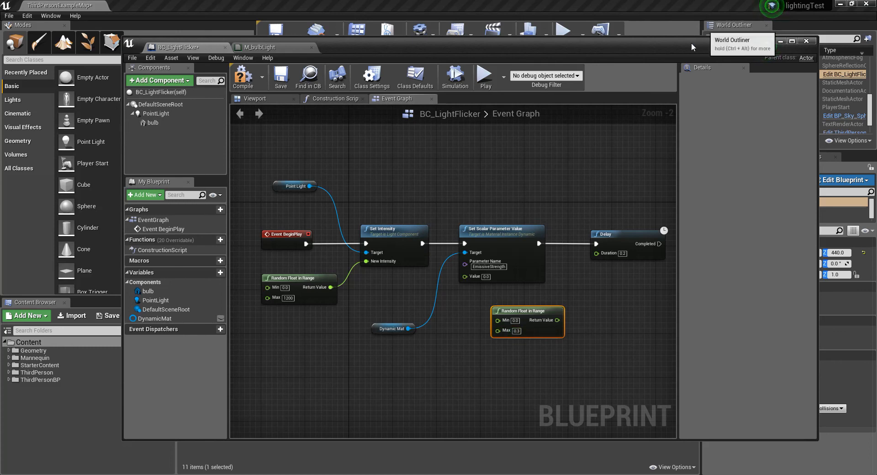
left_click_drag(548, 331, 596, 254)
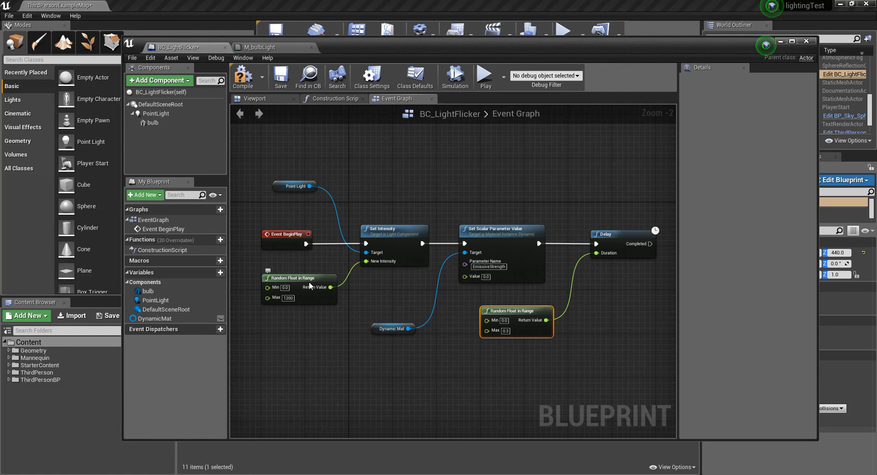
Step: Connect the intensity random range's Return Value to the scalar parameter's Value, and loop the Delay's Completed output back to Set Intensity
left_click_drag(330, 287, 464, 276)
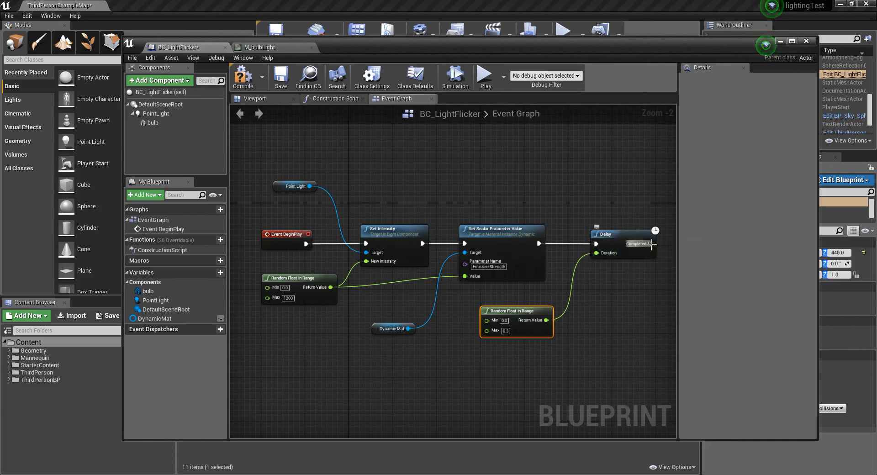
left_click_drag(650, 243, 328, 244)
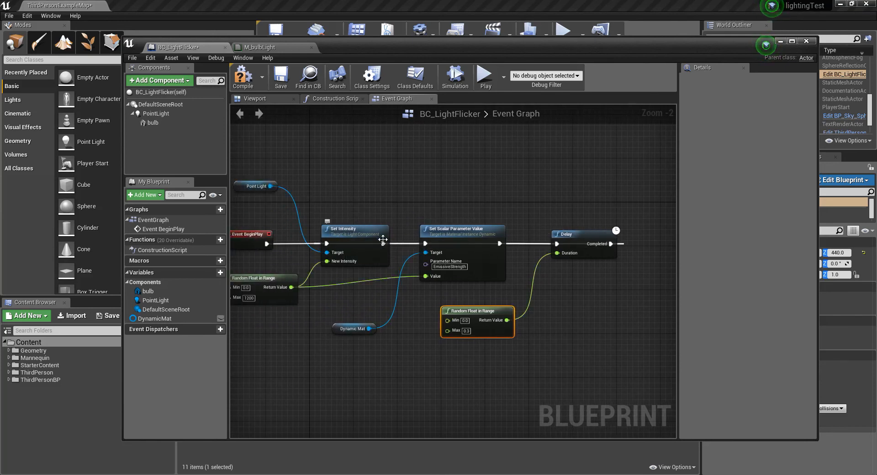
left_click_drag(571, 233, 592, 252)
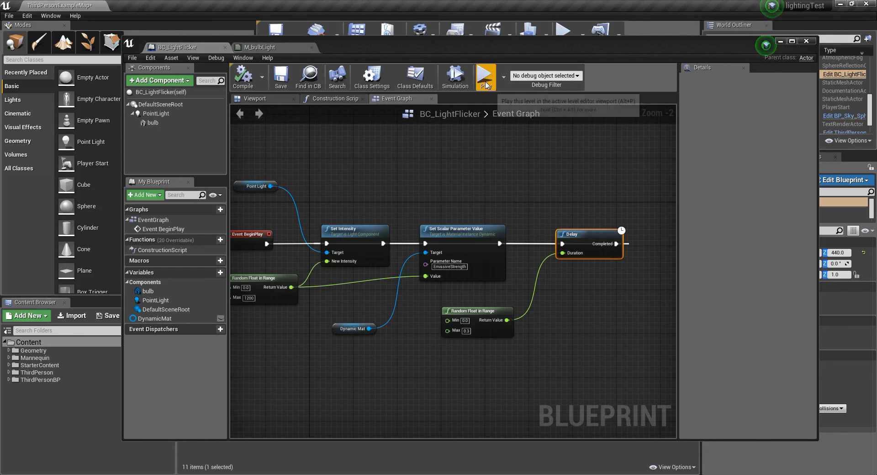
Step: Run a short play session to watch the event graph's execution flow, stop it, and minimize the blueprint editor
left_click(483, 74)
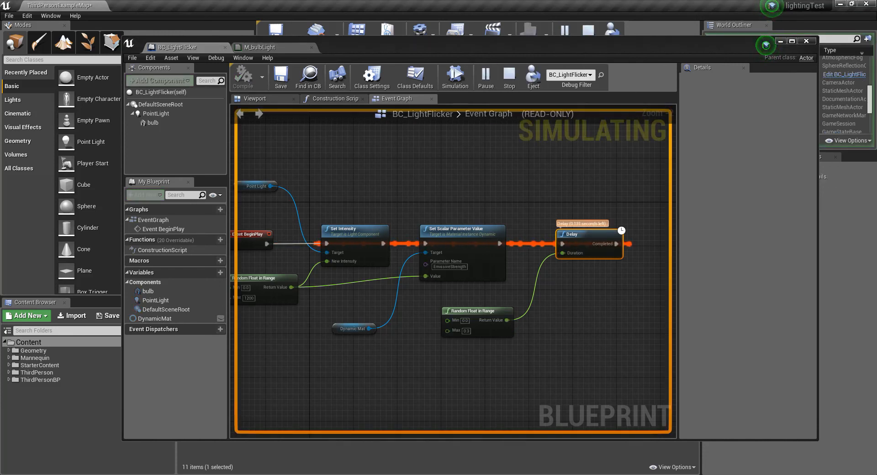
key("Escape")
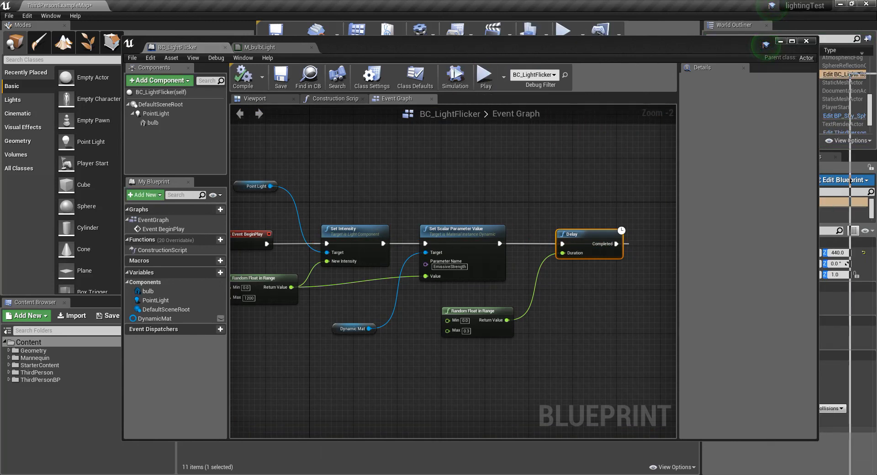
left_click(781, 42)
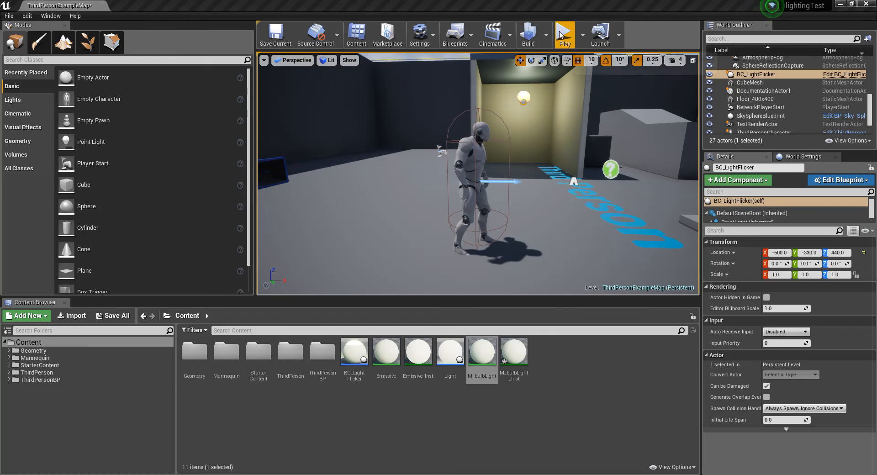
Step: Play the level and walk the character around near the bulb to check the flicker, ending the session
left_click(565, 34)
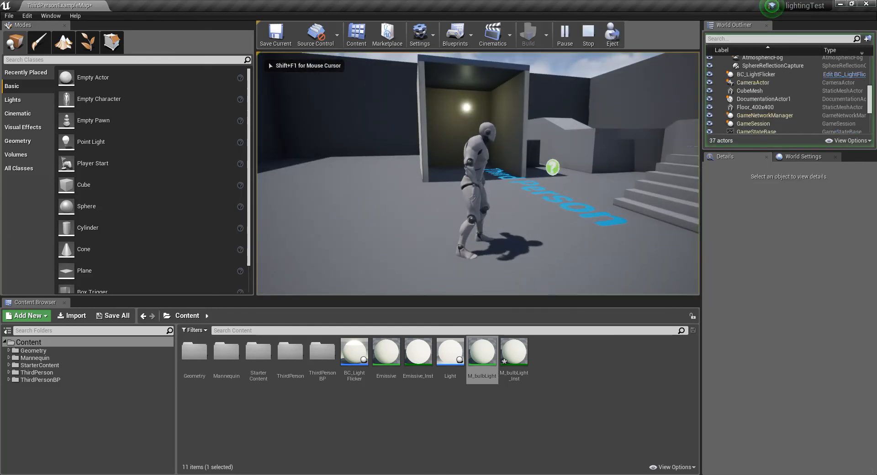
key("w")
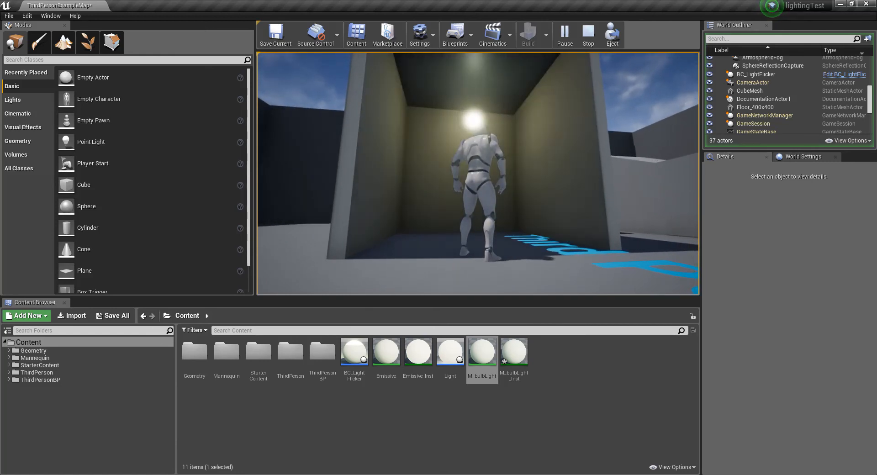
key("a")
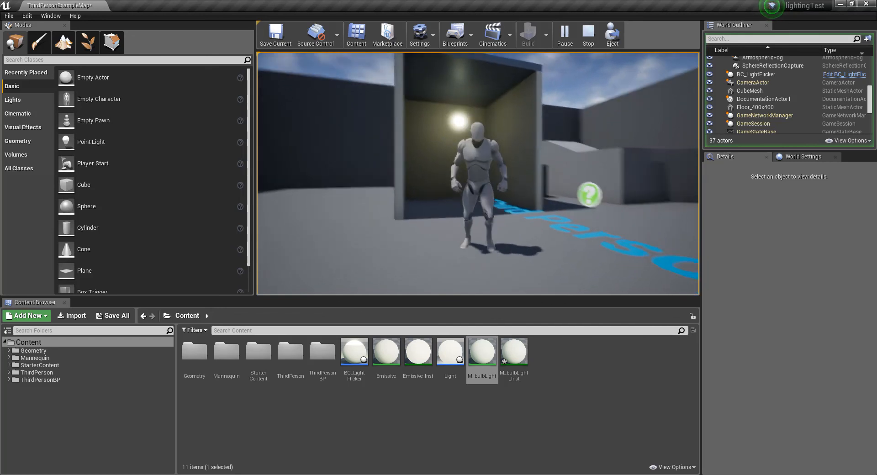
key("Escape")
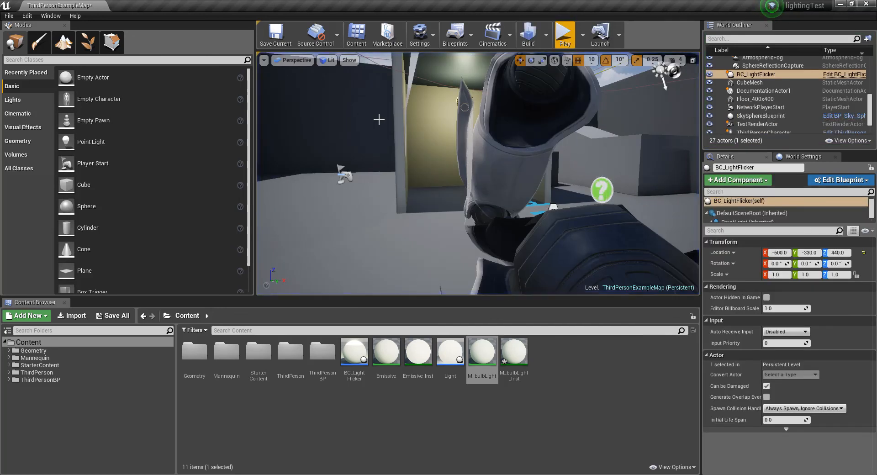
Step: Bring back the BC_LightFlicker event graph and move the Dynamic Mat node above Set Scalar Parameter Value, level with Point Light
left_click_drag(876, 73, 332, 67)
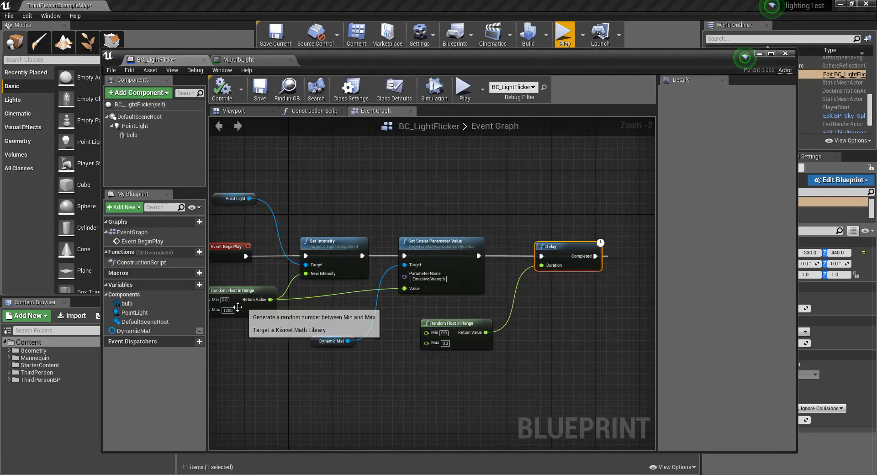
scroll(427, 376, "down", 2)
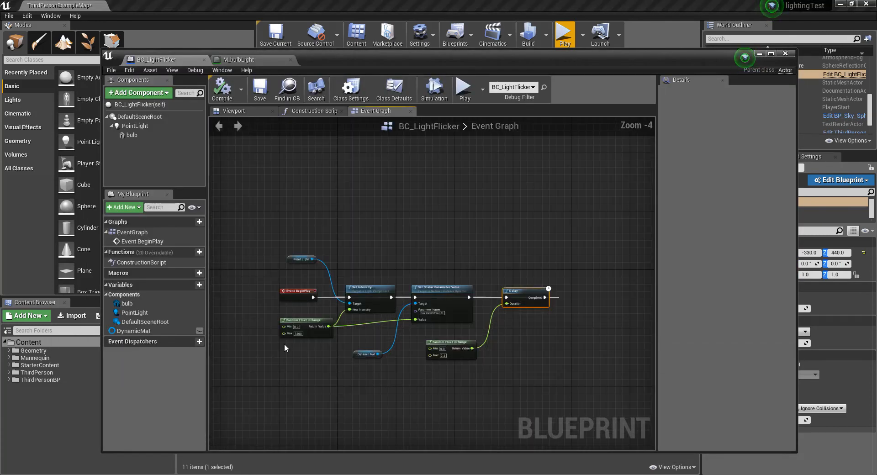
scroll(284, 347, "up", 2)
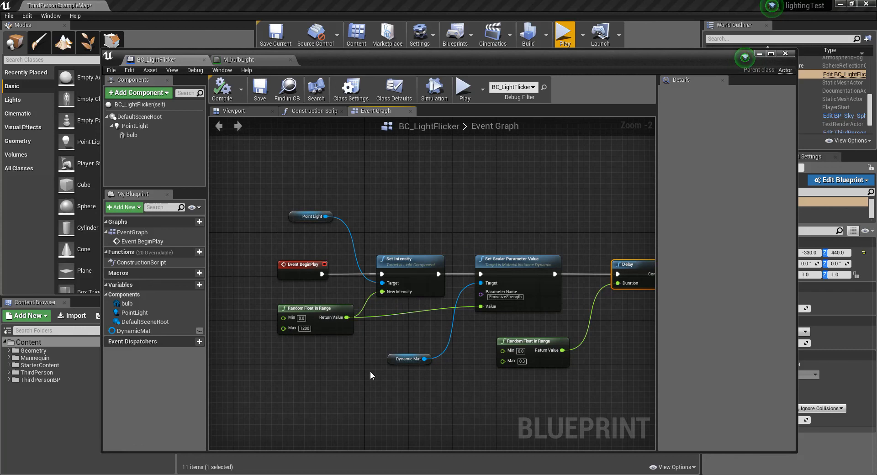
scroll(370, 372, "up", 1)
scroll(329, 374, "down", 1)
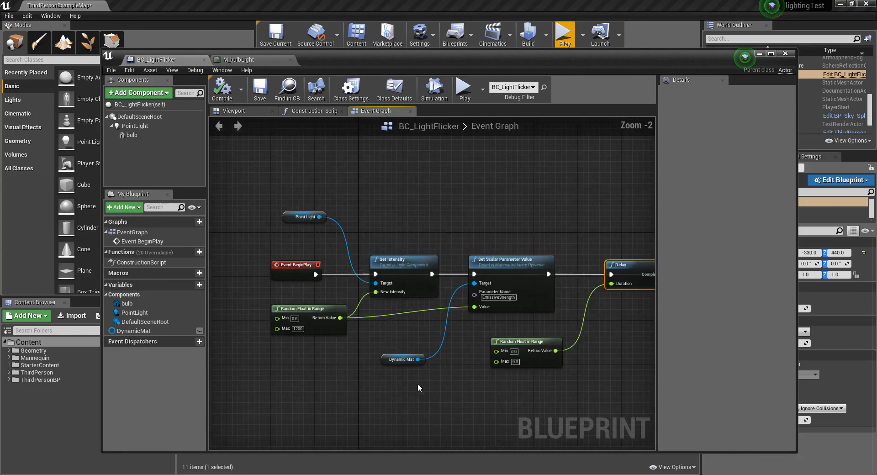
right_click_drag(453, 385, 417, 378)
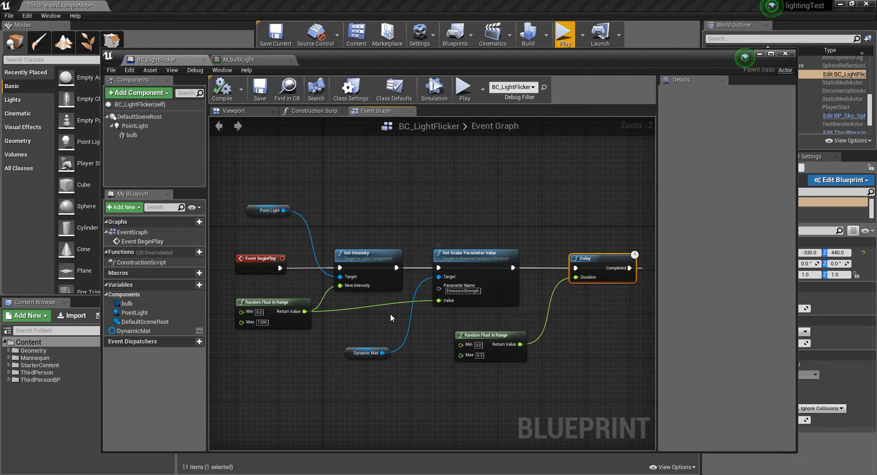
left_click_drag(362, 355, 384, 212)
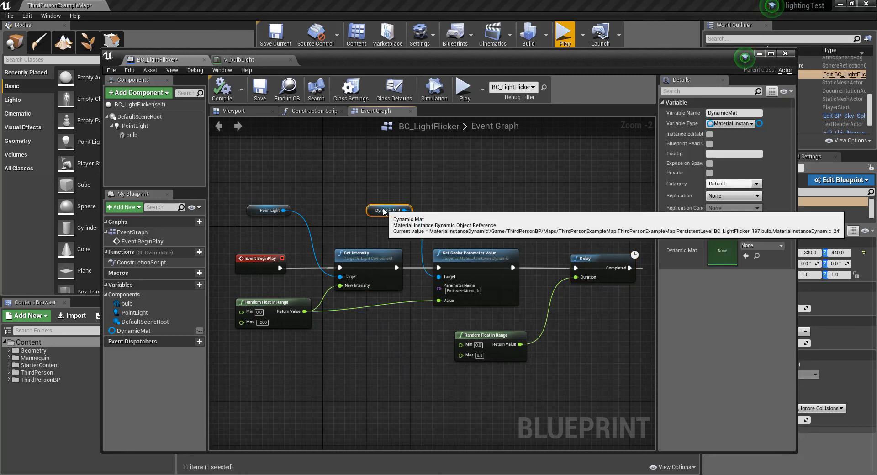
left_click(375, 344)
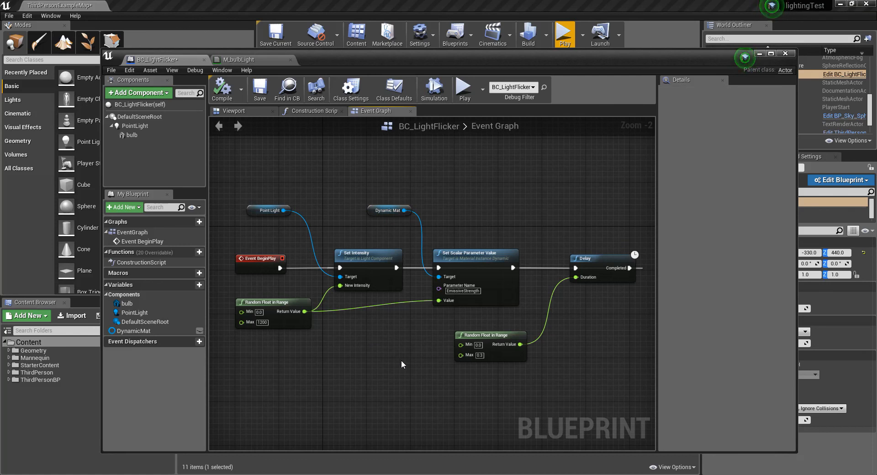
Step: Add a float * float multiplication node below Set Intensity in the event graph
right_click(339, 339)
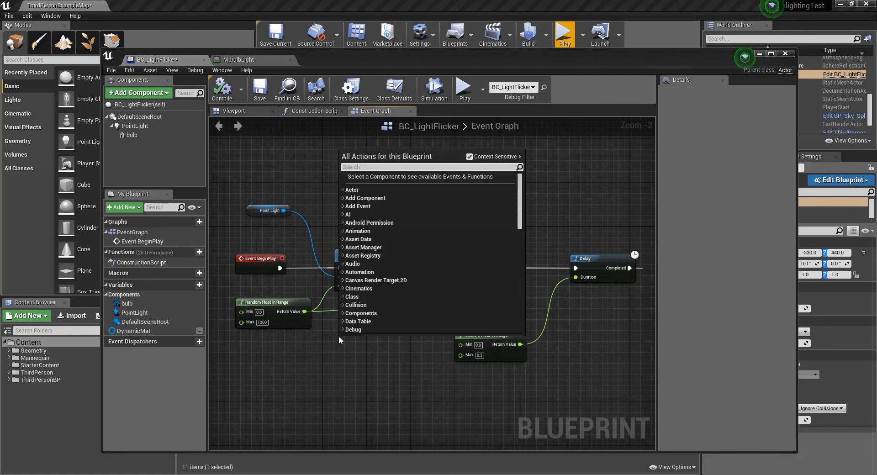
type("float")
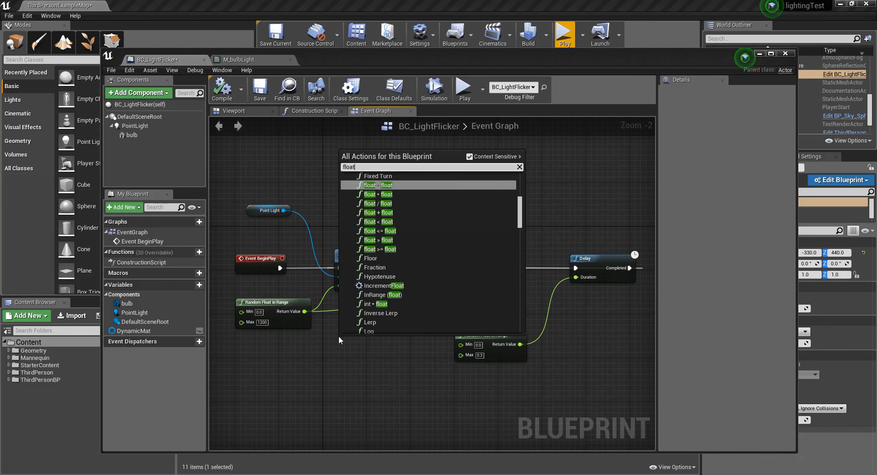
left_click(379, 194)
left_click_drag(368, 339, 373, 340)
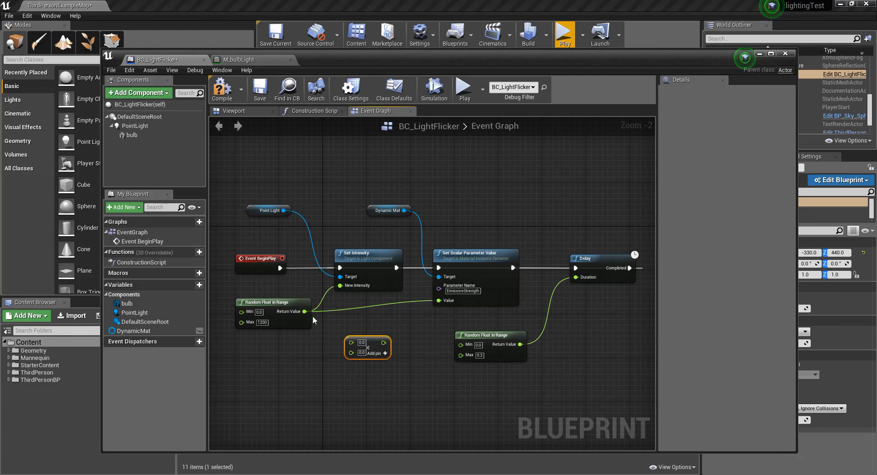
Step: Route the intensity random range's Return Value through the multiplication by 0.5 into Set Scalar Parameter Value's Value, and compile the blueprint
left_click_drag(305, 311, 361, 342)
left_click(357, 351)
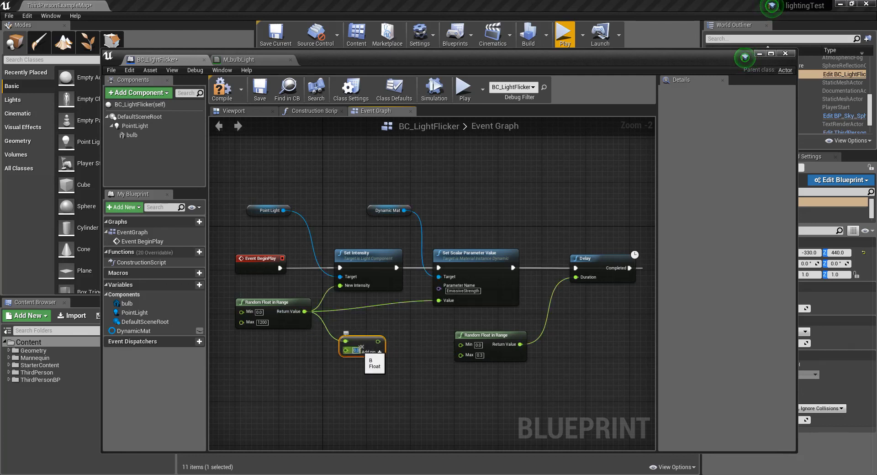
type("0.0")
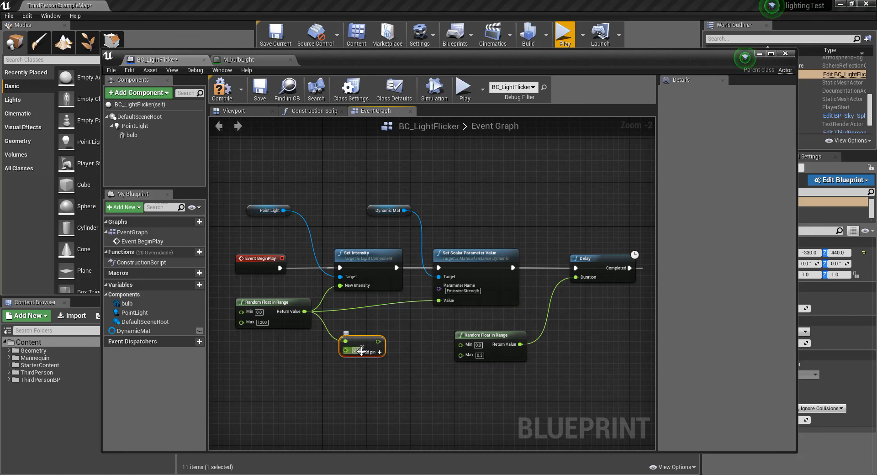
mouse_move(361, 341)
left_mouse_down()
mouse_move(441, 300)
mouse_move(362, 344)
left_mouse_up()
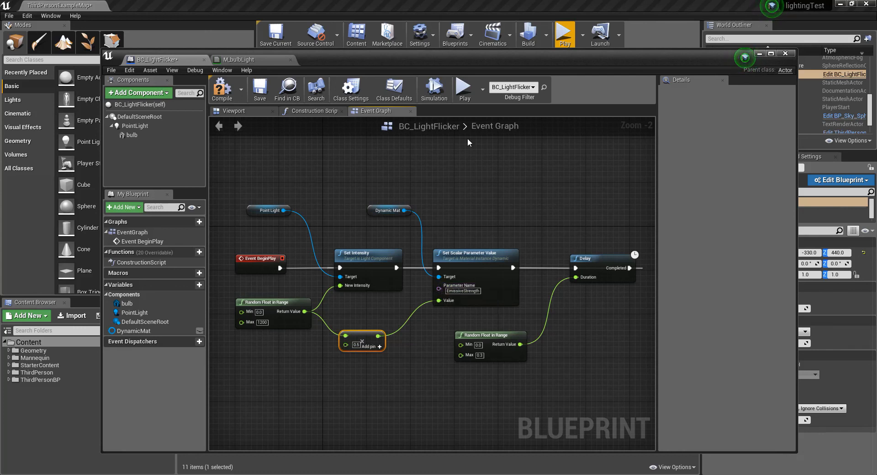
left_click(230, 89)
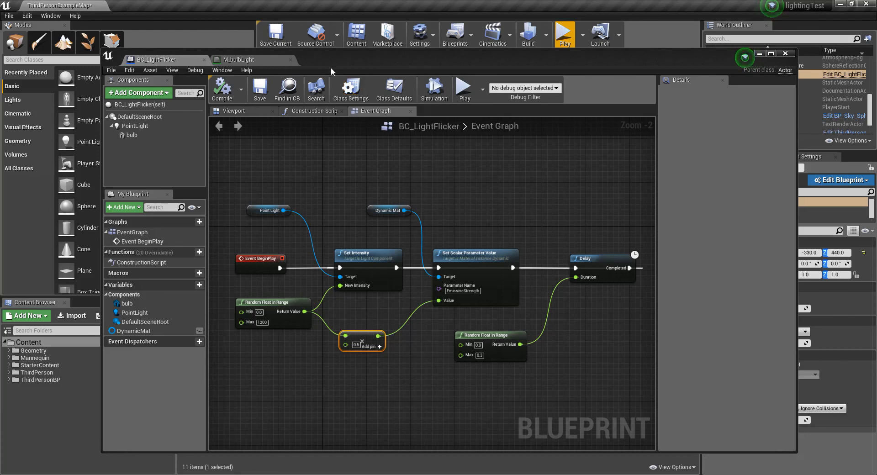
Step: Move the blueprint editor aside and play the level, walking toward the bulb to check its reduced emissive flicker before stopping
left_click_drag(322, 56, 876, 113)
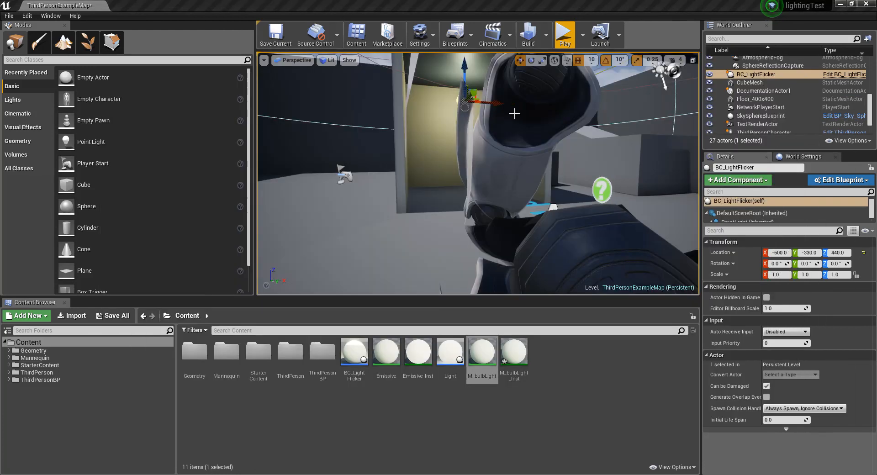
left_click(565, 34)
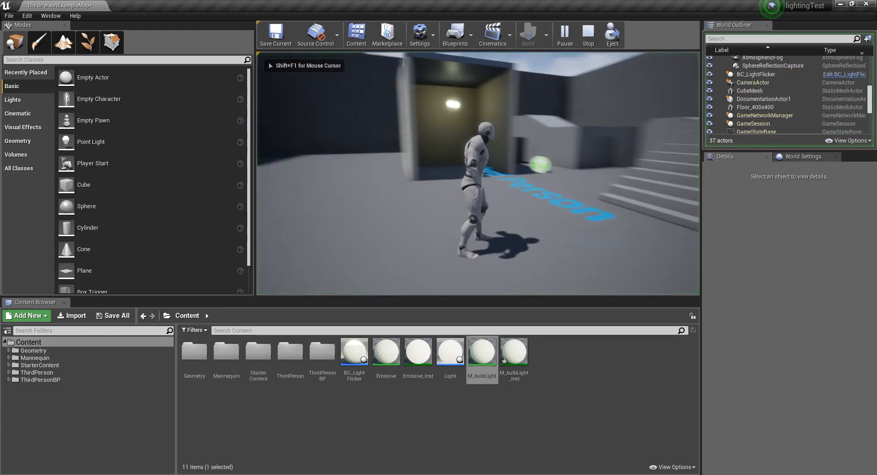
key("w")
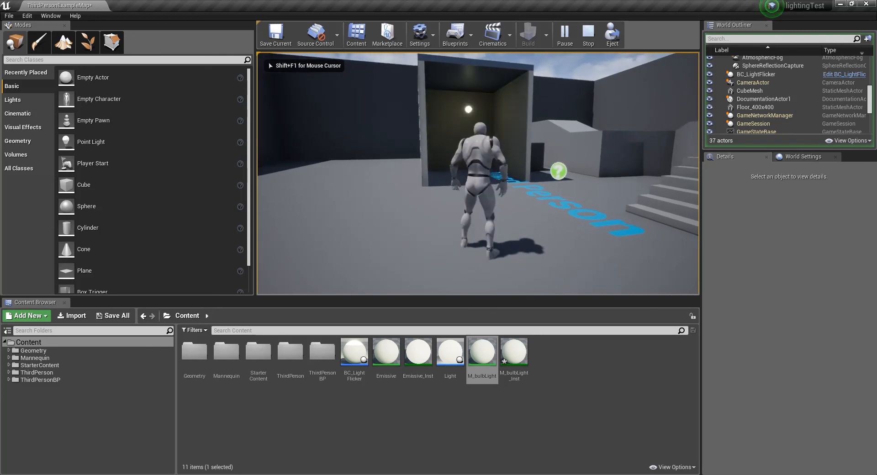
key("a")
key("w")
key("w")
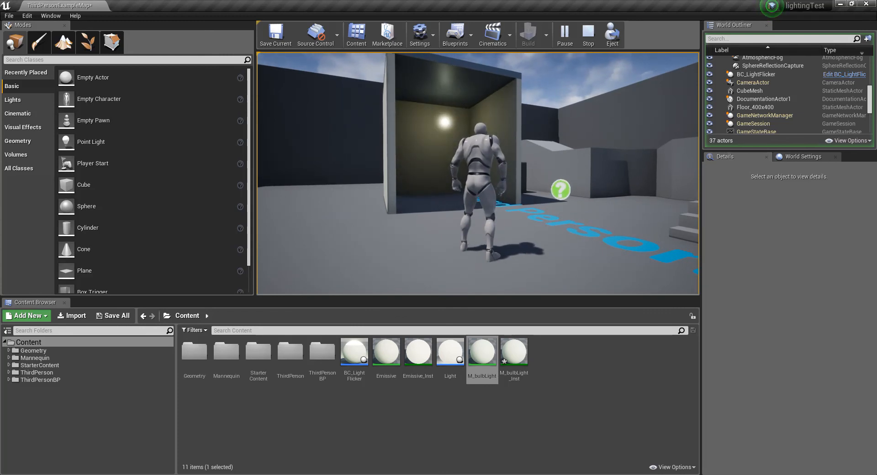
key("Escape")
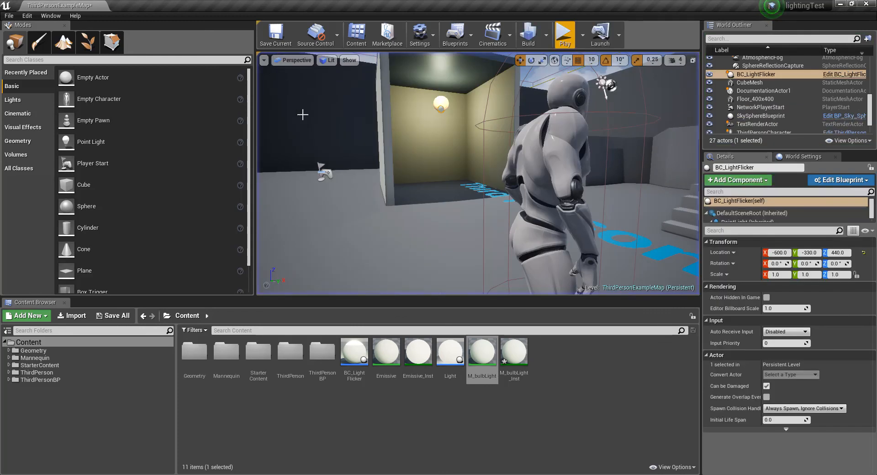